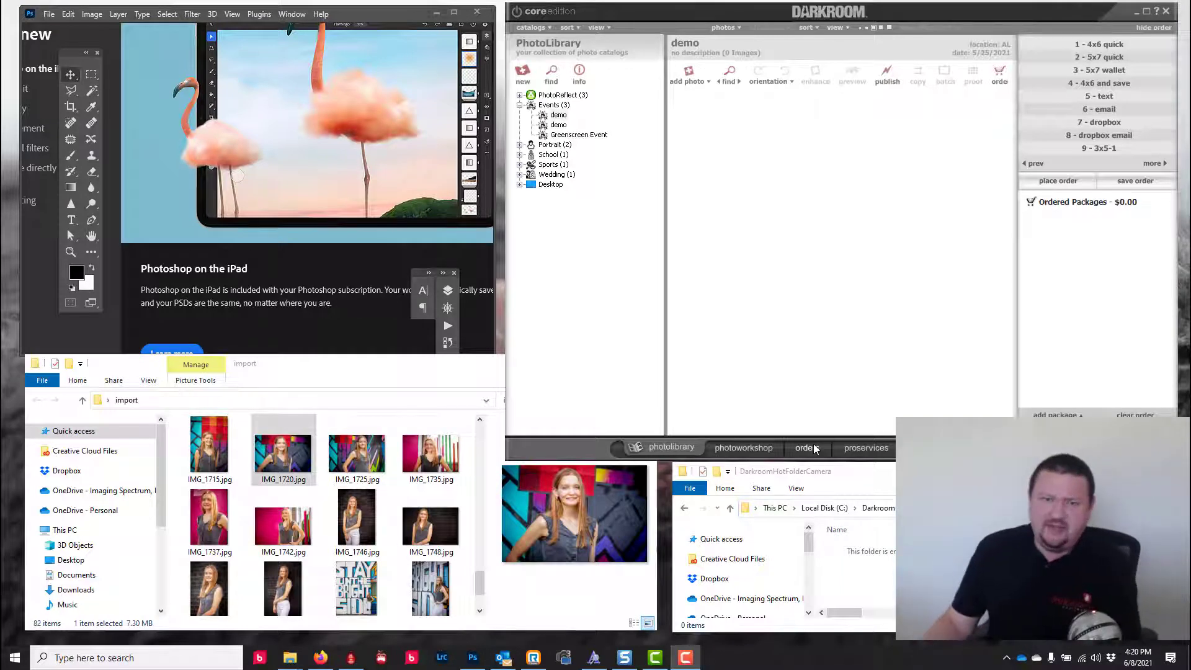
- Show the Hot Folder Camera setup and its monitored folder C:\DarkroomHotFolderCamera in Explorer
click(909, 447)
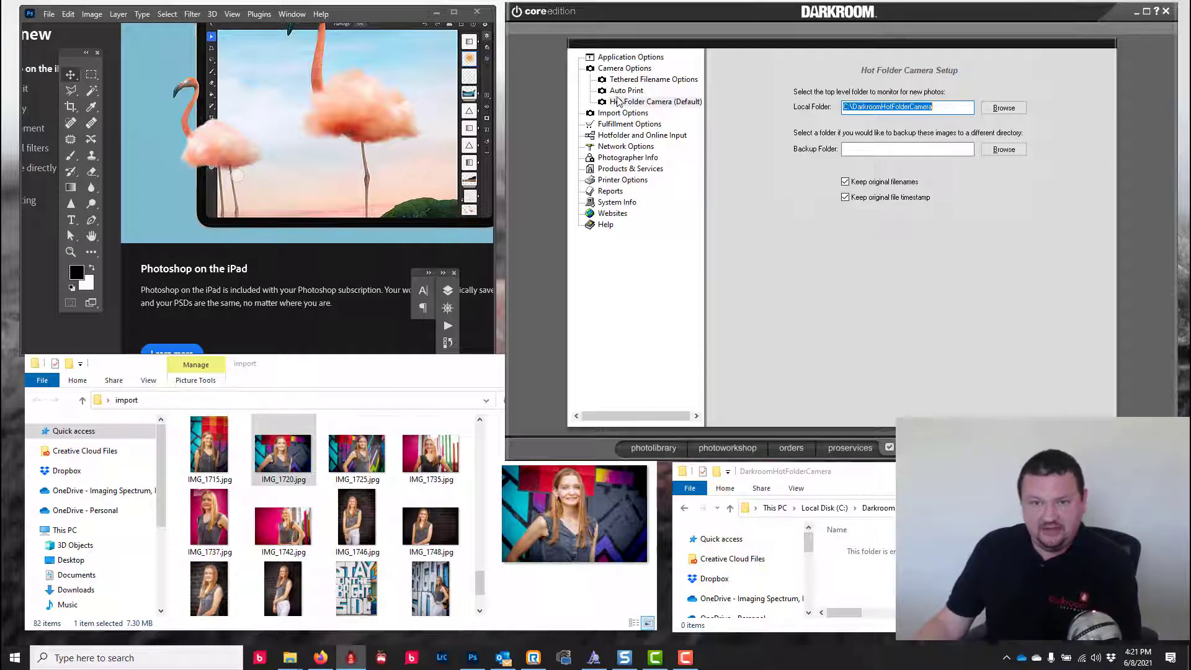
click(886, 476)
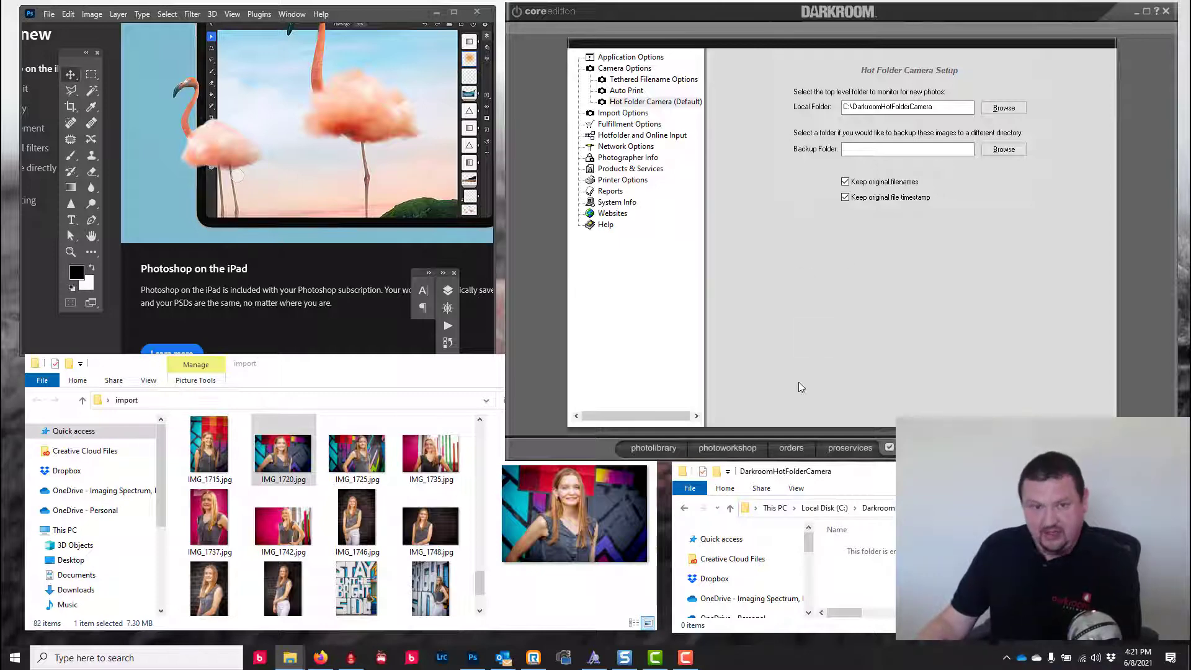
- Start a new border template in Products & Services > Templates > My Templates
click(608, 169)
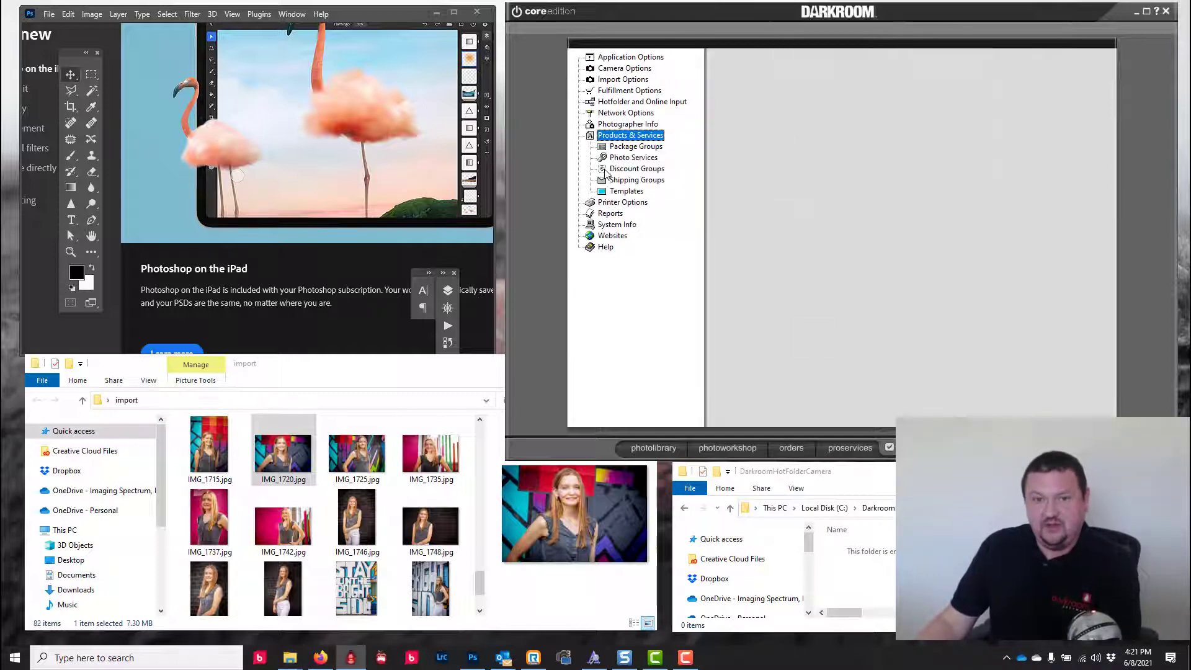
click(626, 191)
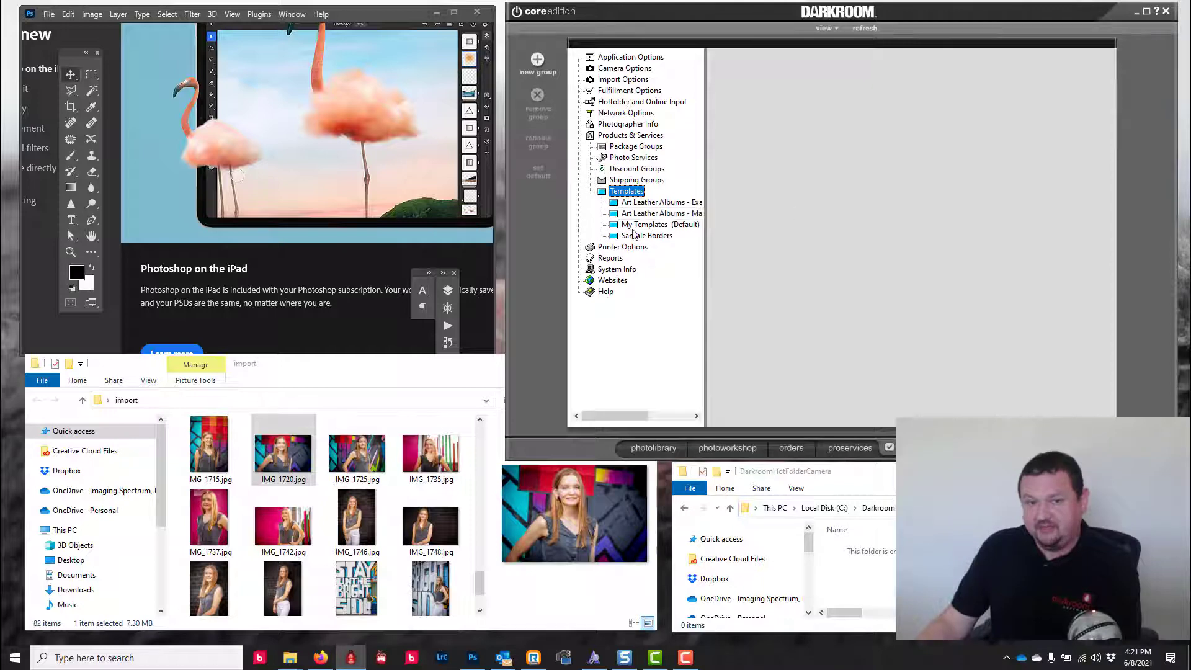
click(633, 227)
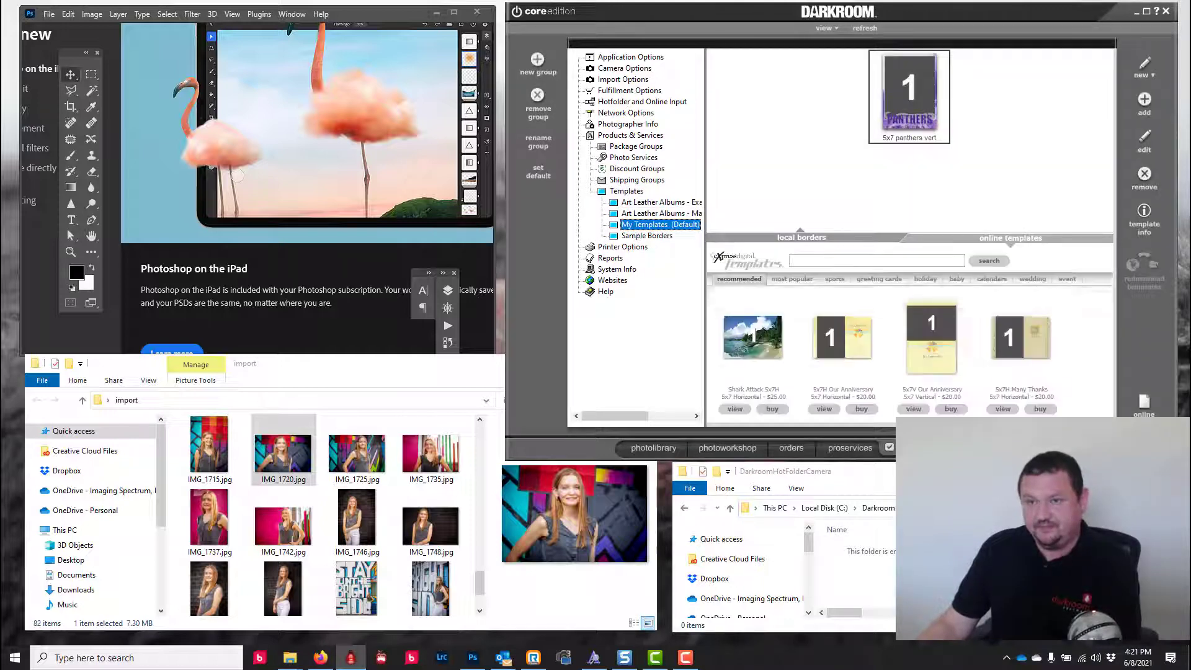
click(1141, 65)
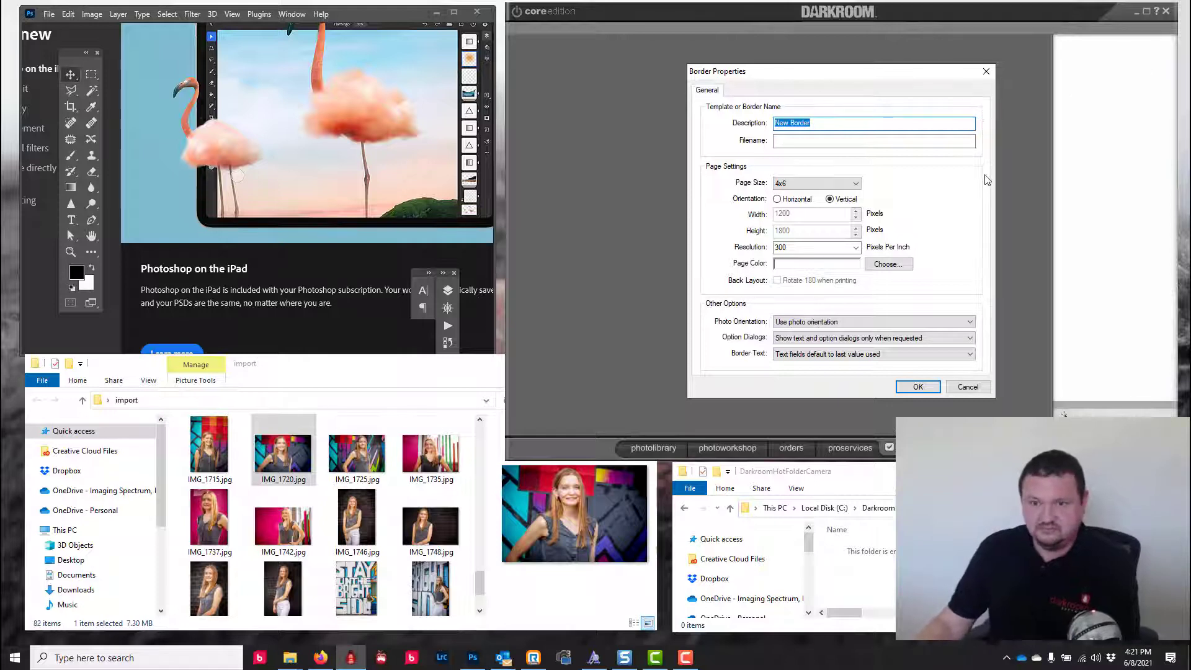
- Replace the default description with '4x6 Droplet Demo Vert'
click(918, 390)
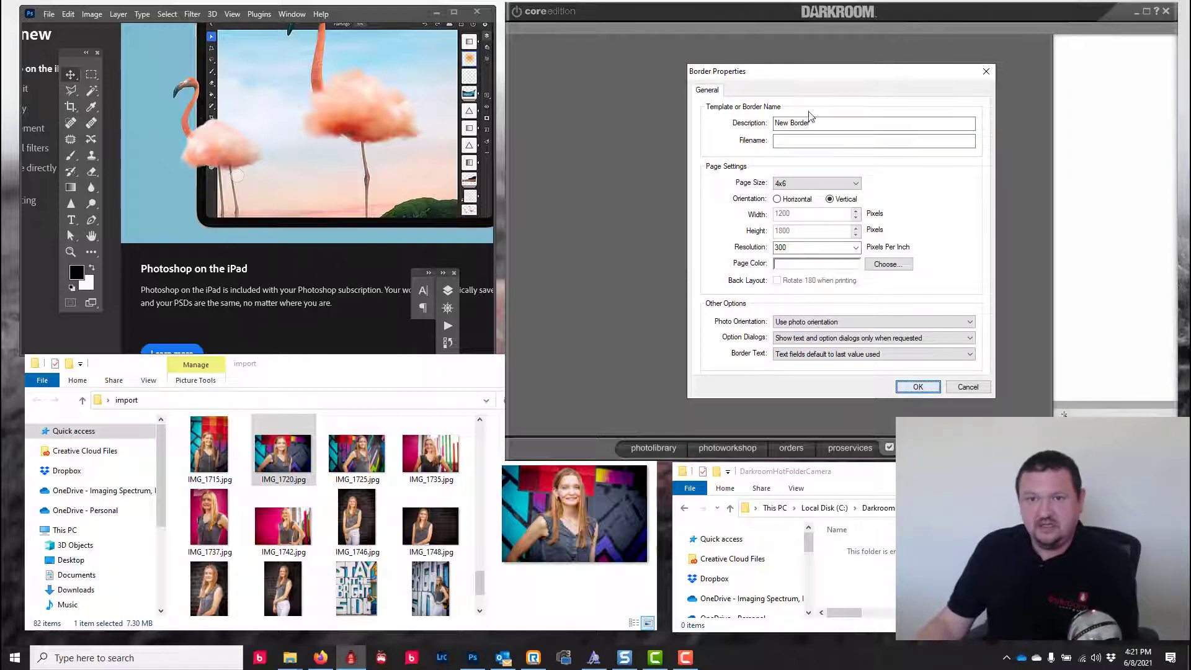
drag(810, 118, 695, 115)
text(4)
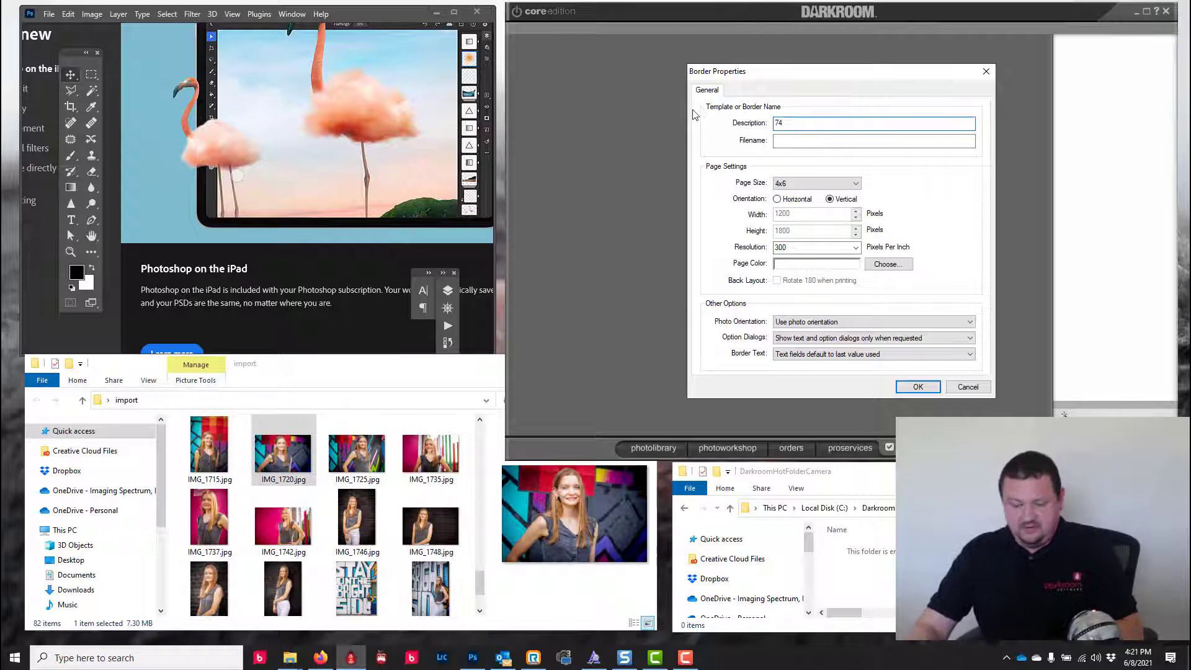
key(BackSpace)
text(4x6 )
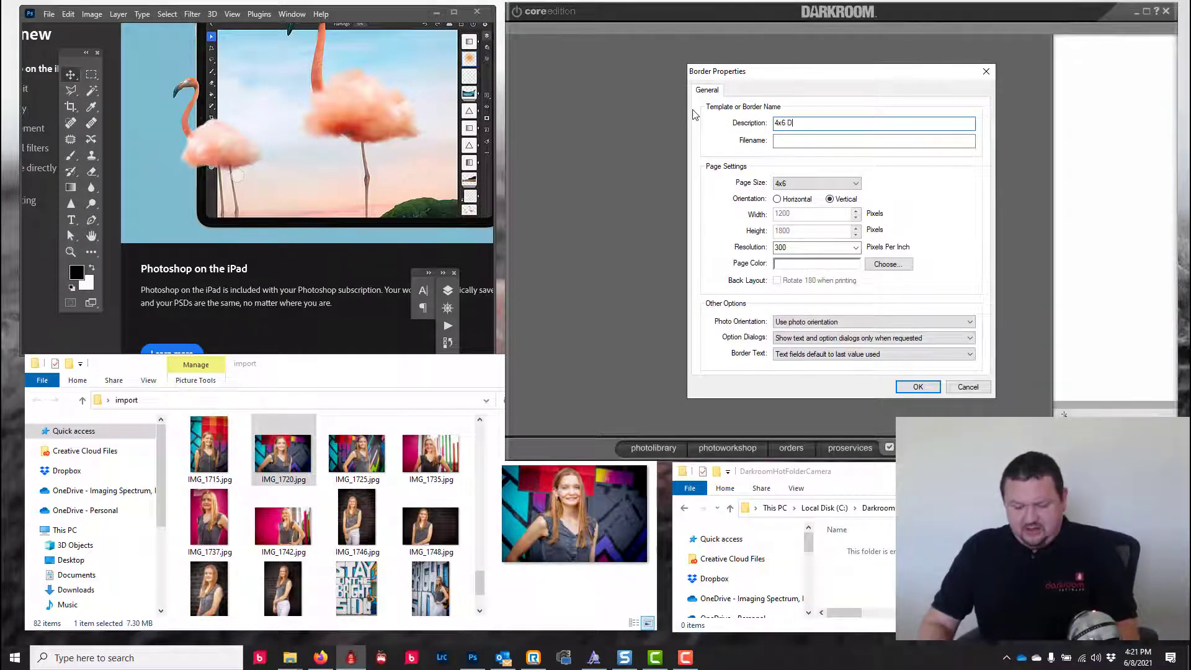
text(Droplet Demo)
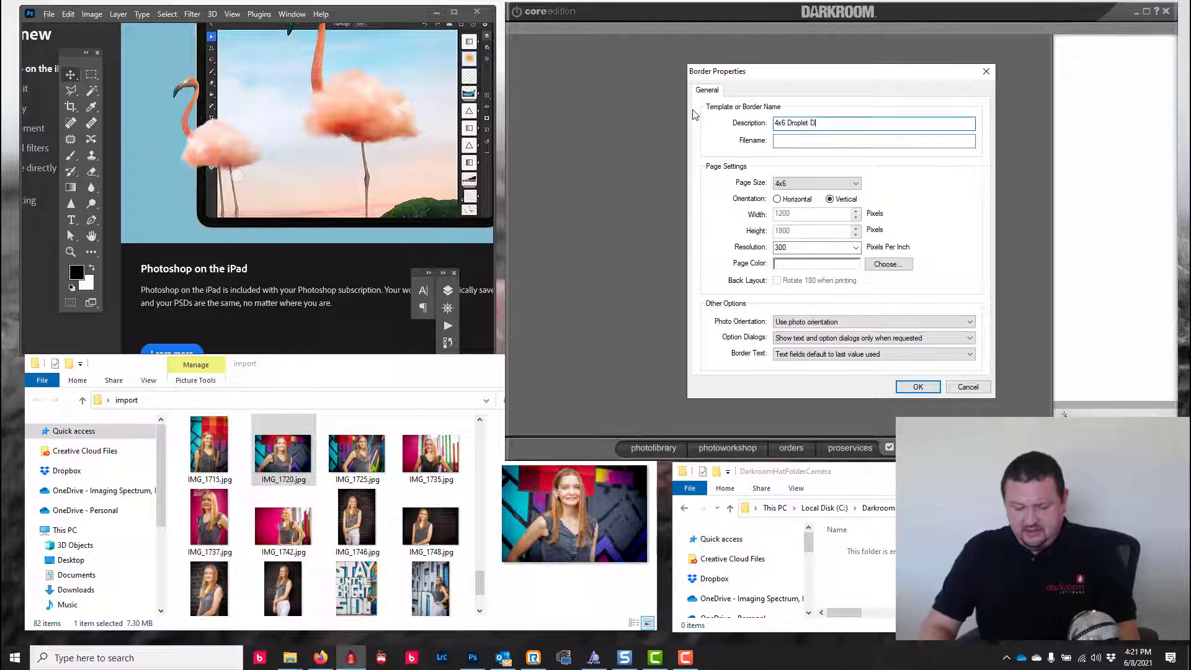
text( V)
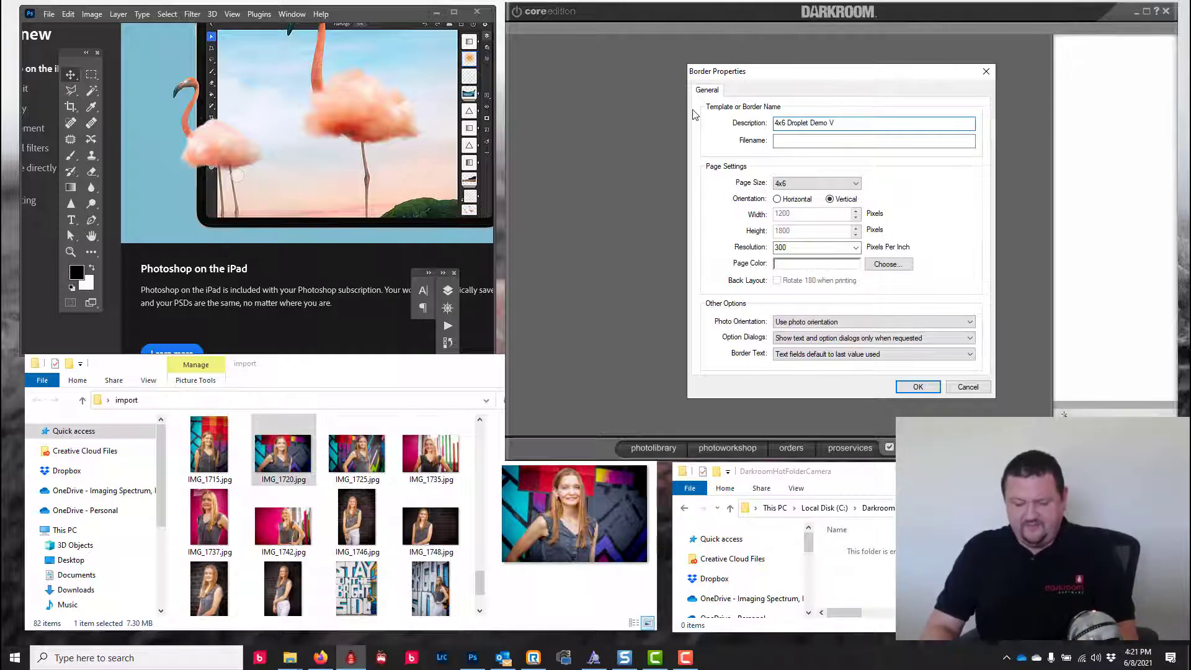
text(ert)
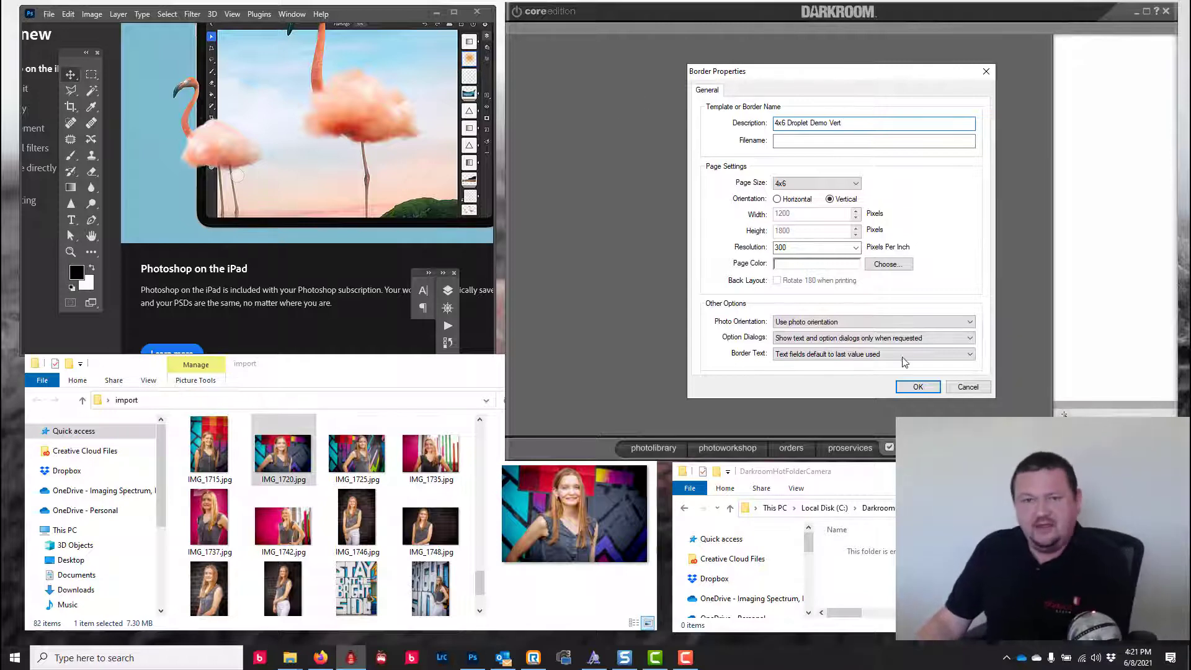
- Confirm the border properties and add a photo area using the Dev2.exe droplet colour effect
click(922, 388)
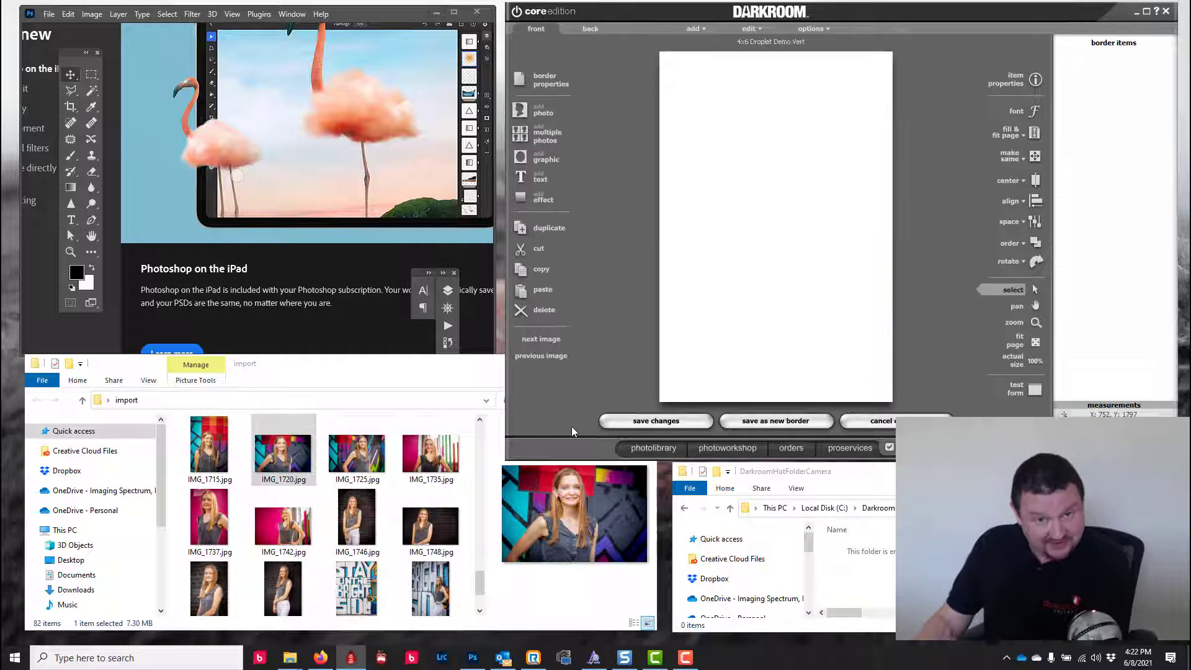
click(523, 107)
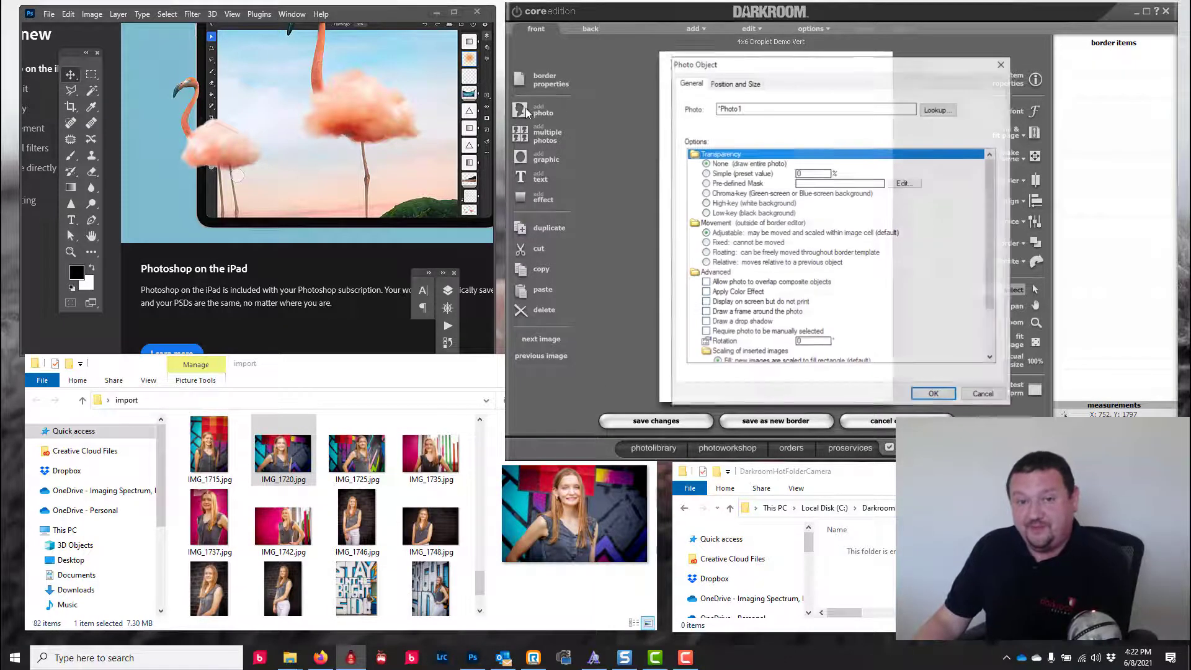
click(705, 292)
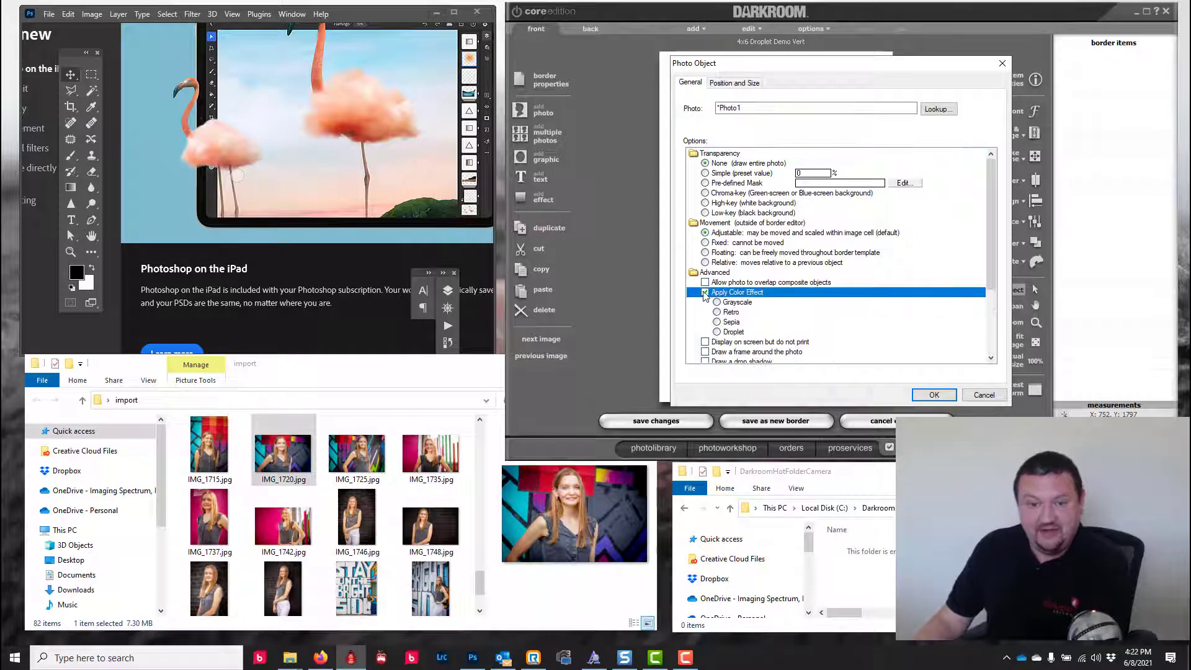
click(718, 332)
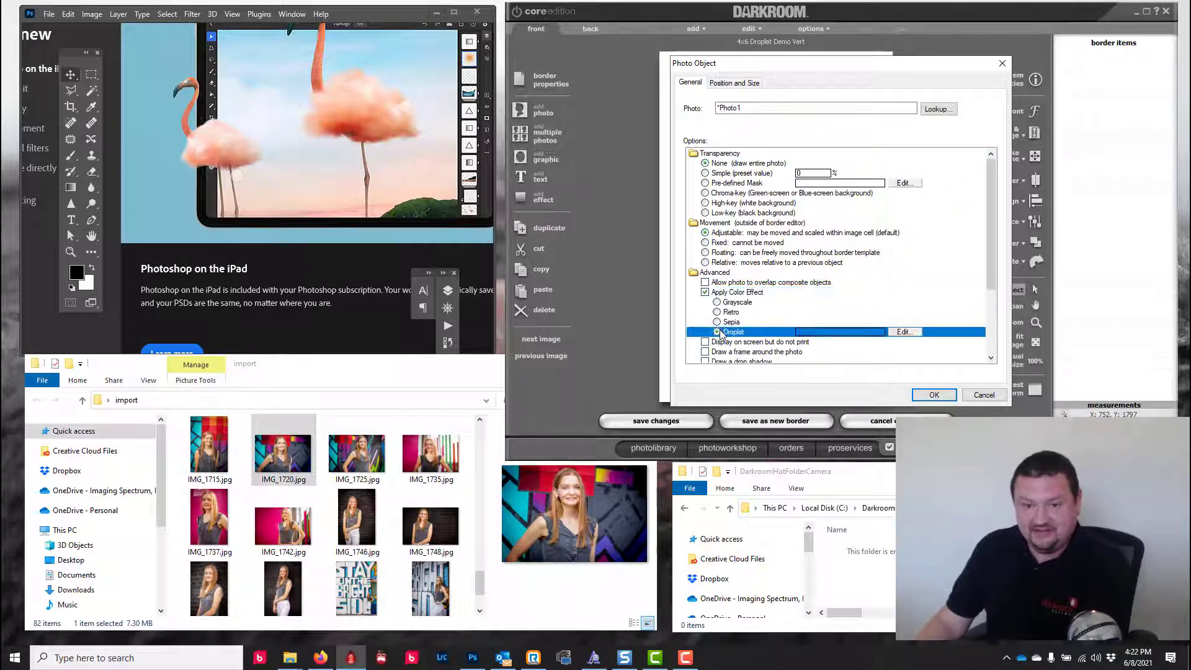
click(904, 332)
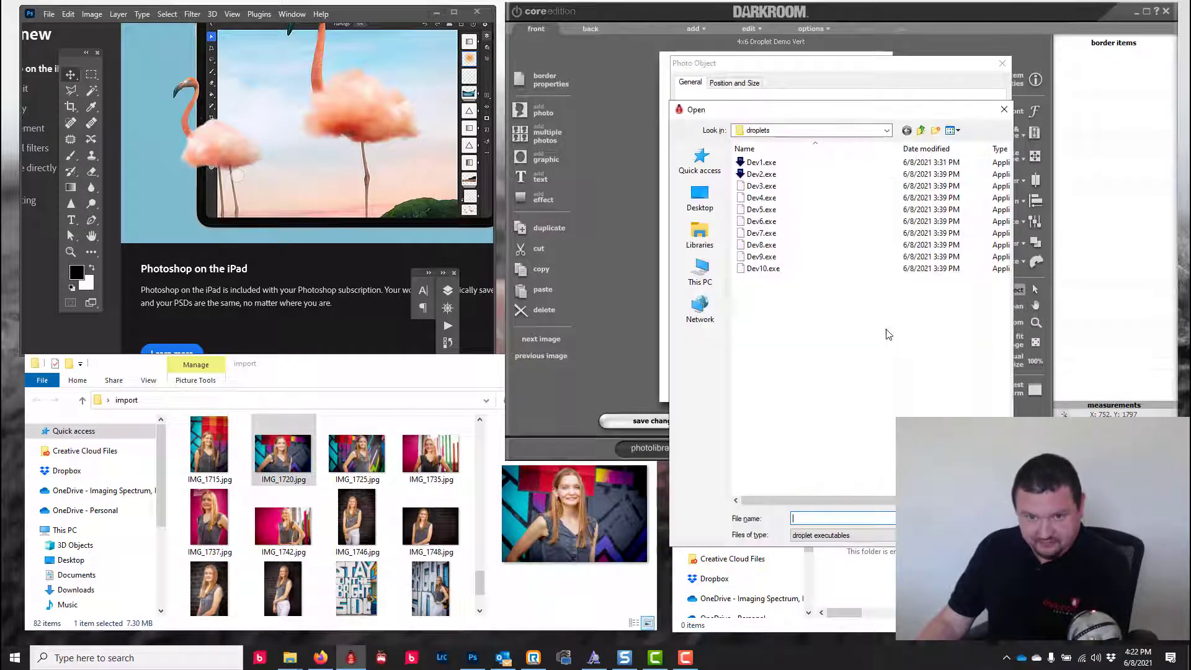
click(761, 175)
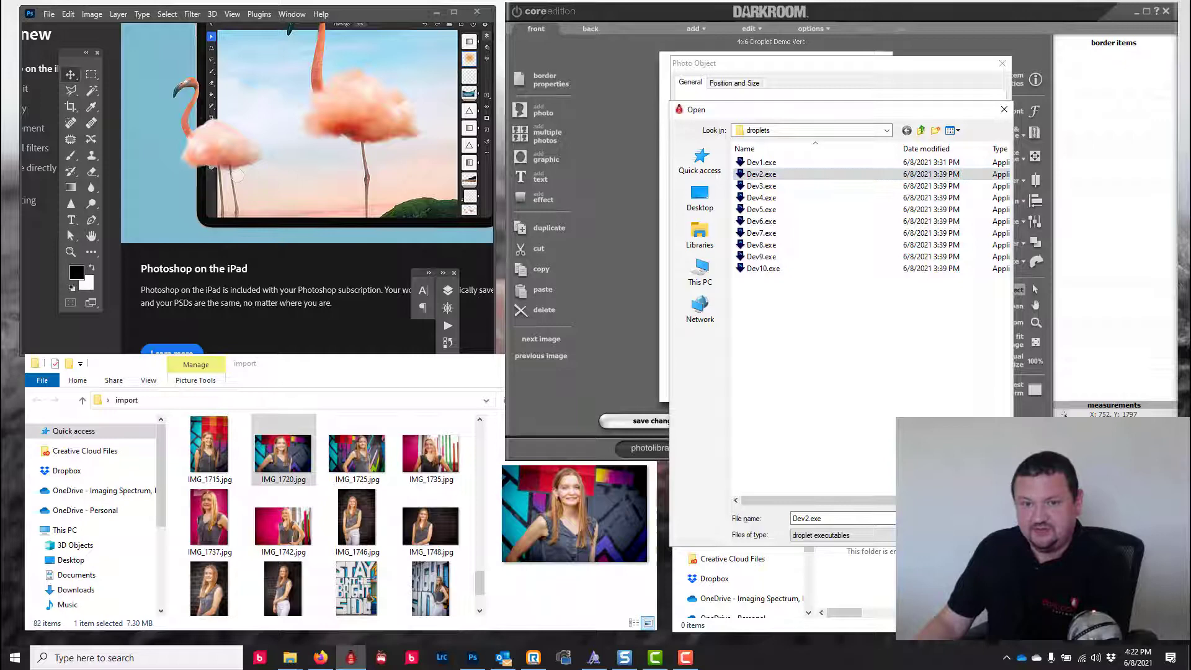
click(968, 518)
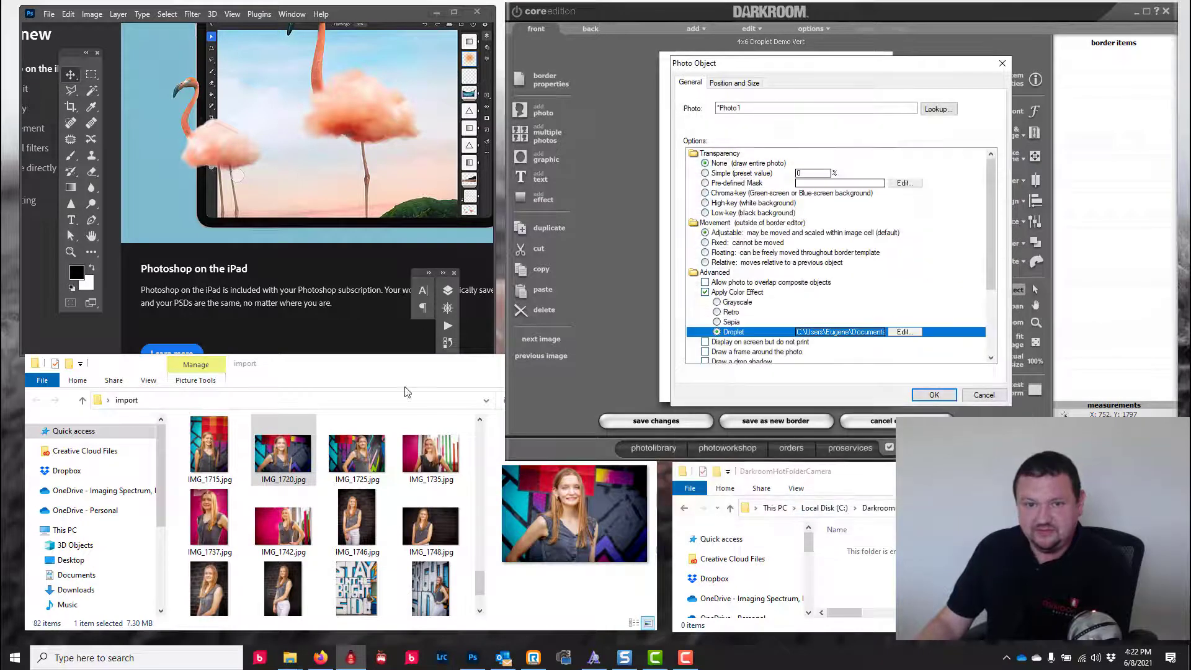
click(934, 400)
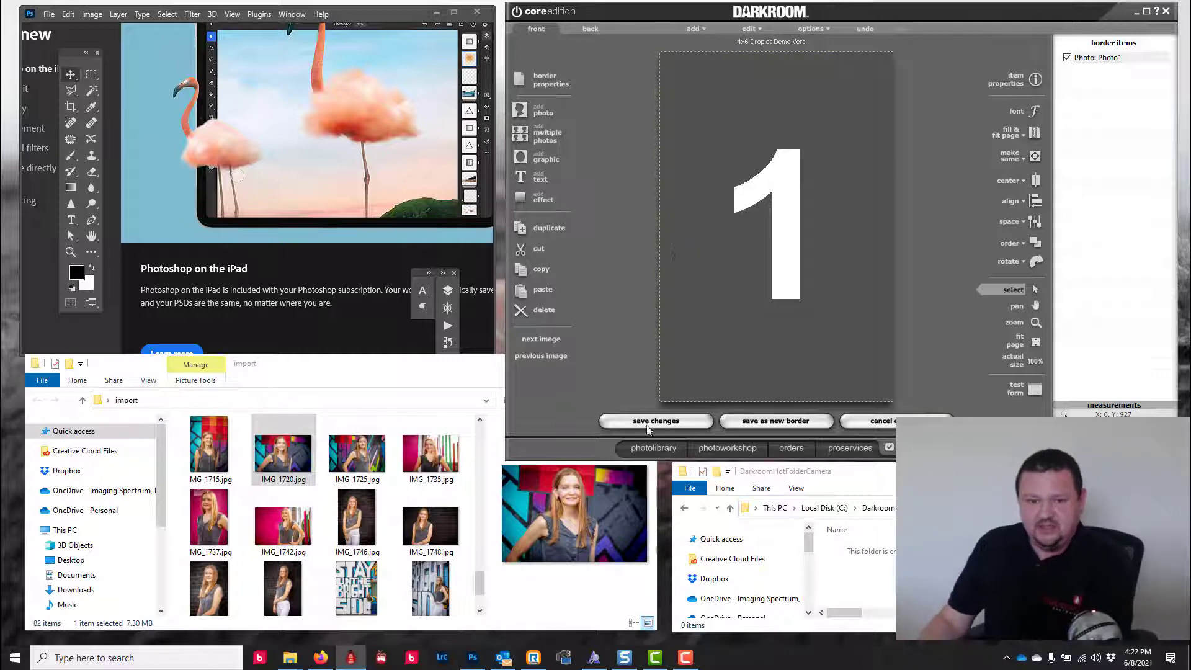
- Save the border as a new template in X:\Templates\Borders\My Templates
click(679, 426)
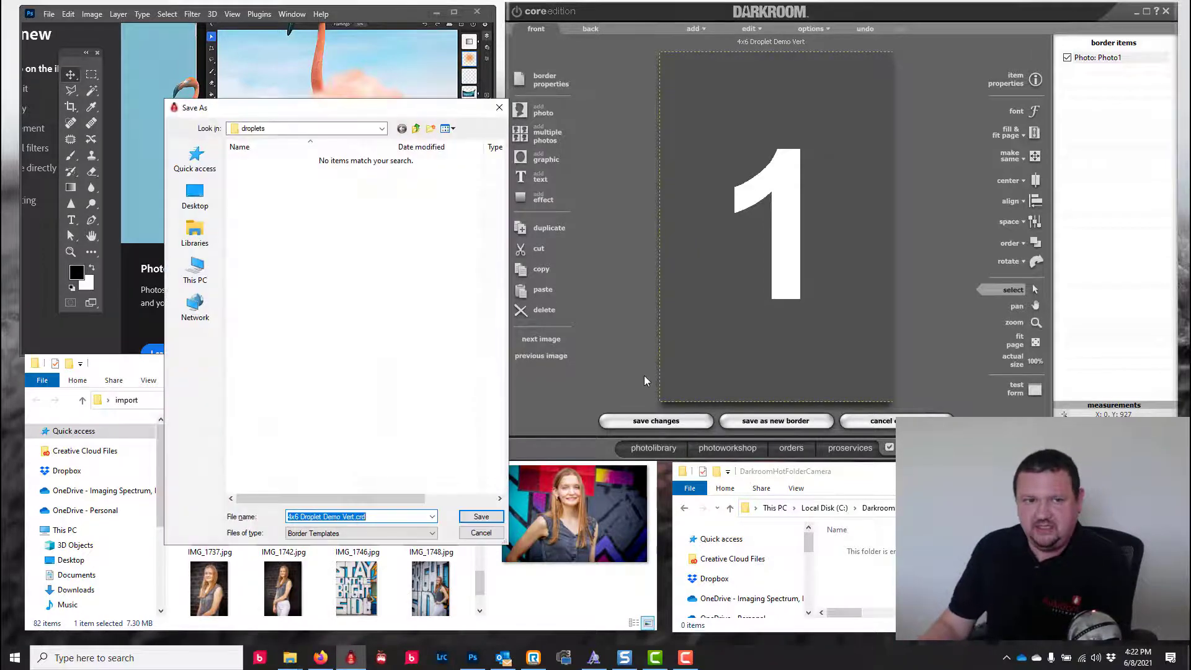
click(203, 239)
click(196, 269)
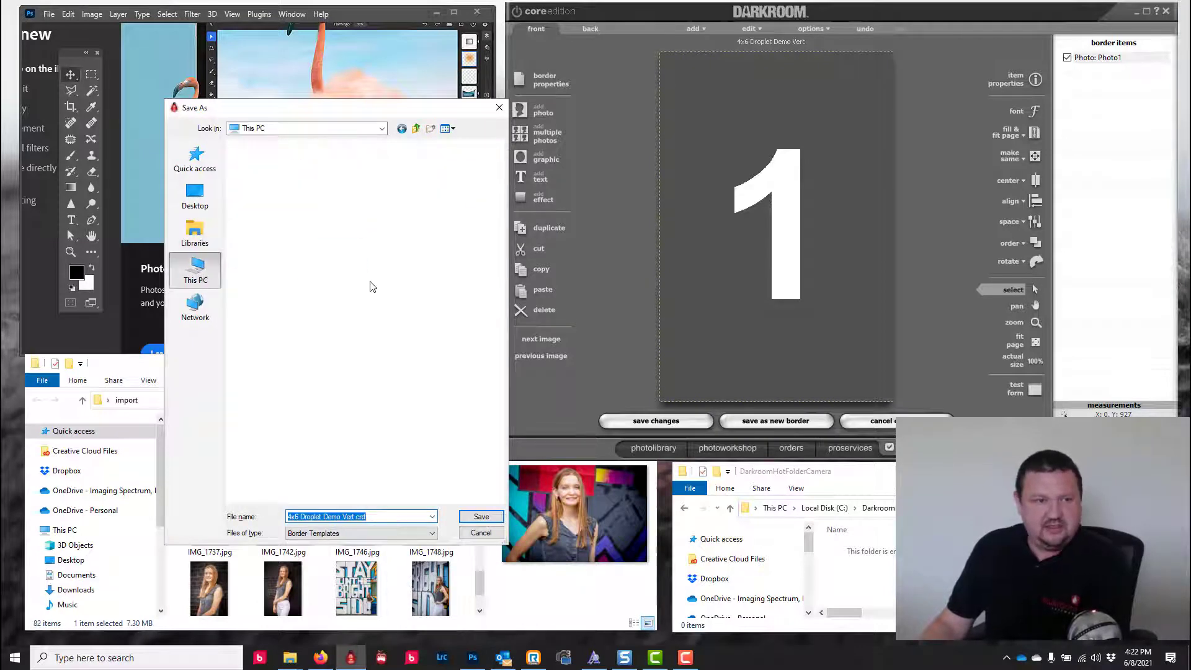
double_click(286, 476)
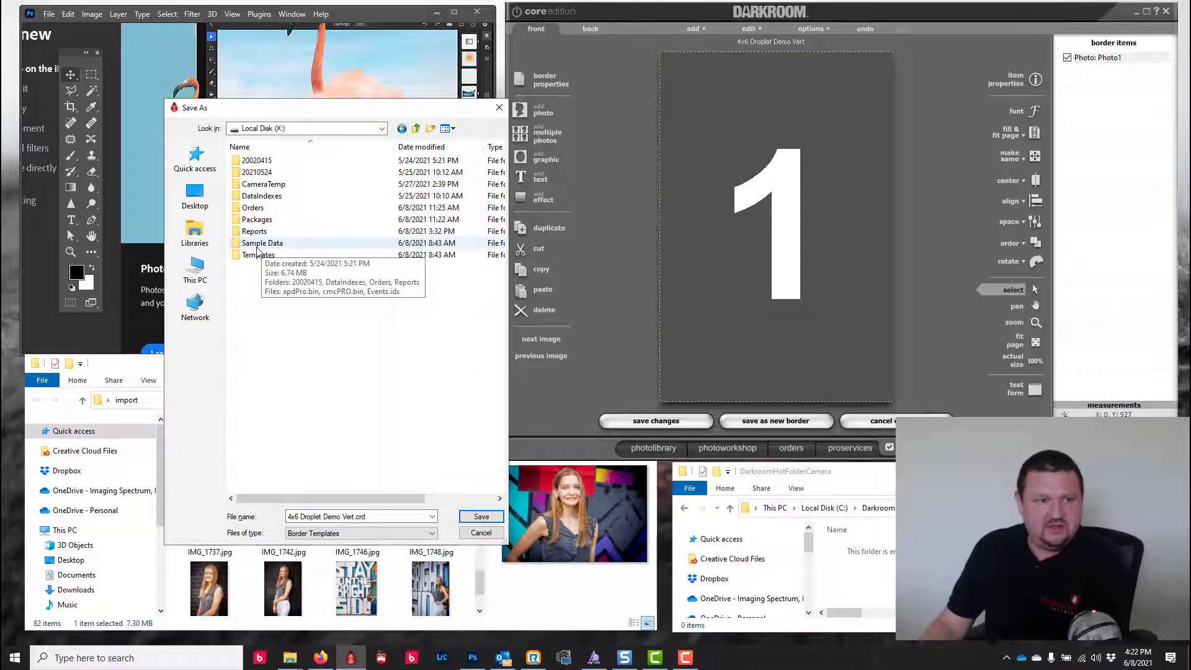
double_click(257, 255)
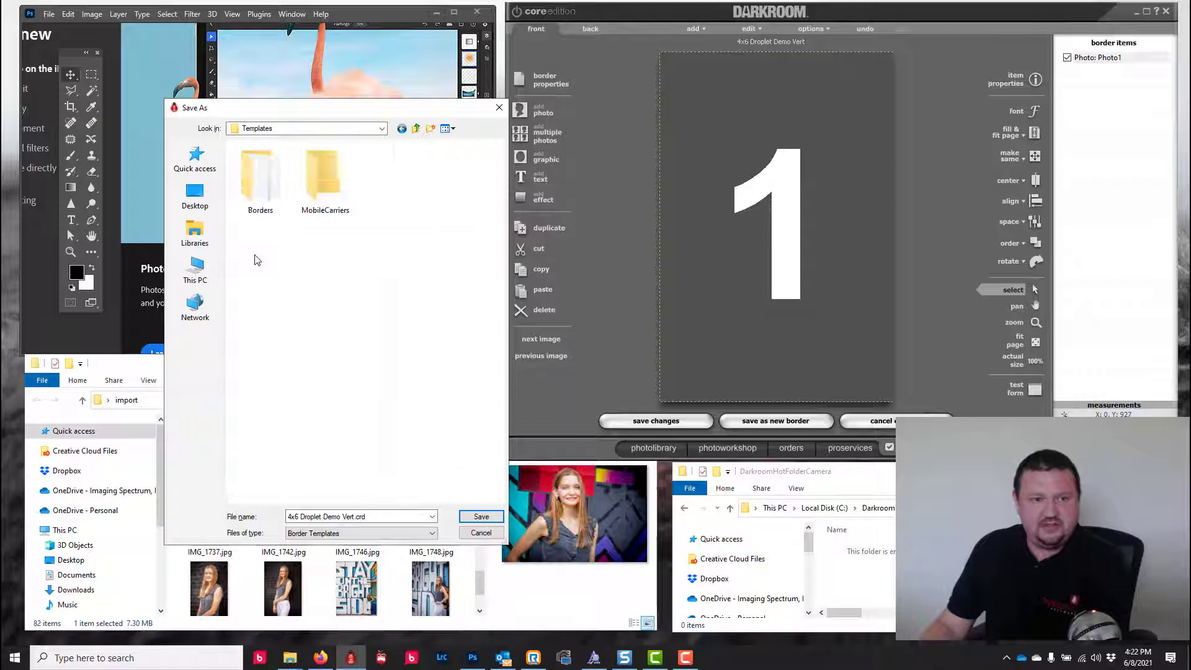
double_click(261, 167)
double_click(264, 184)
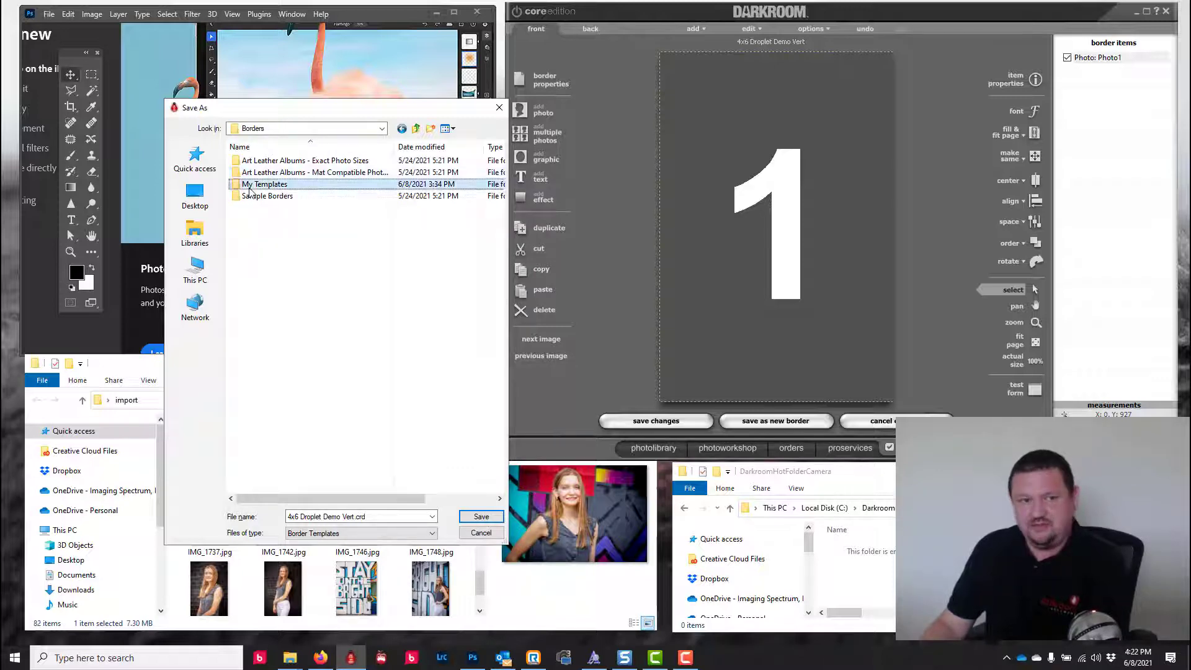
click(482, 516)
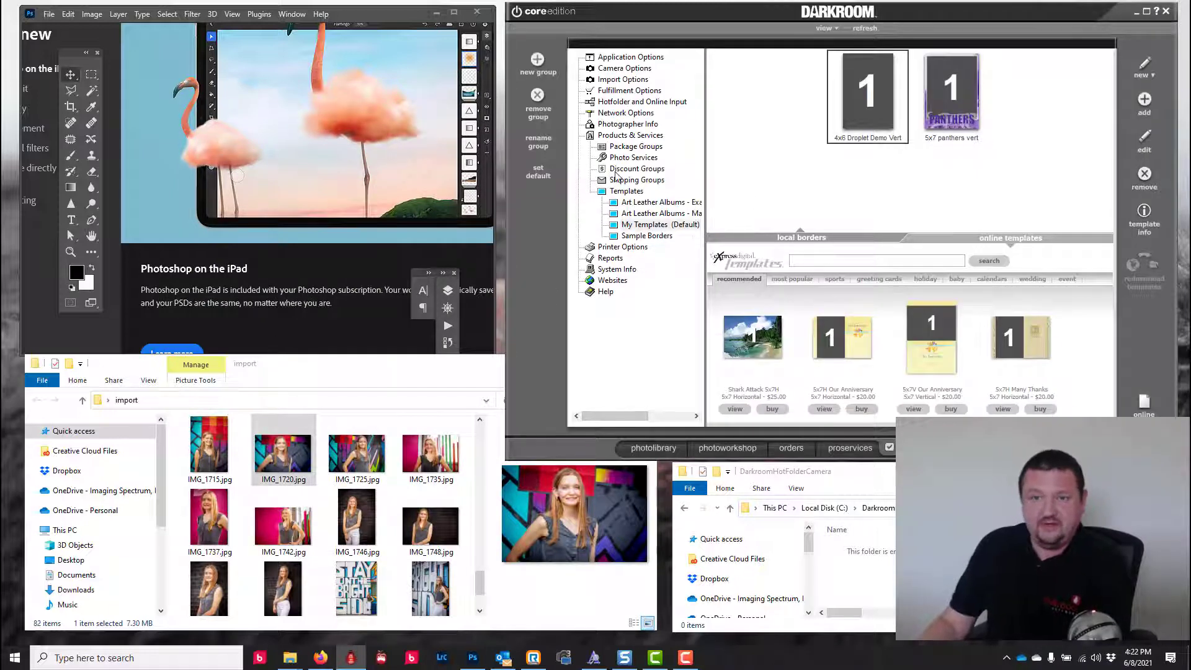
- Reopen 4x6 Droplet Demo Vert, confirm Photo1 still uses Droplet, and exit without changes
double_click(860, 96)
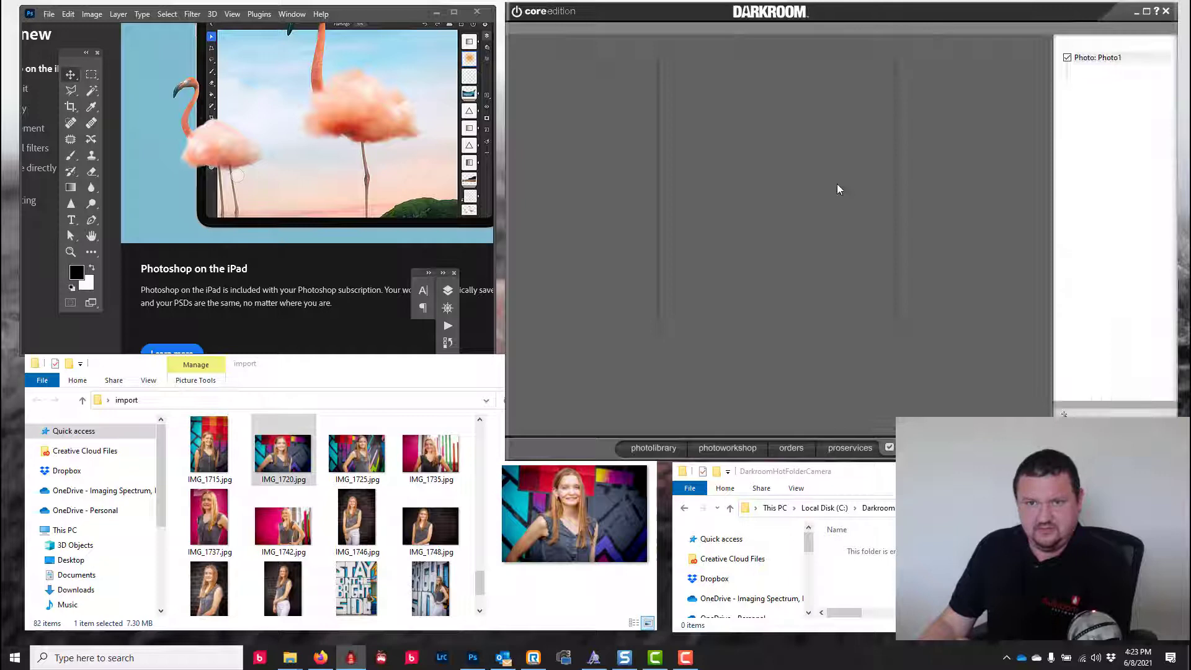
double_click(680, 160)
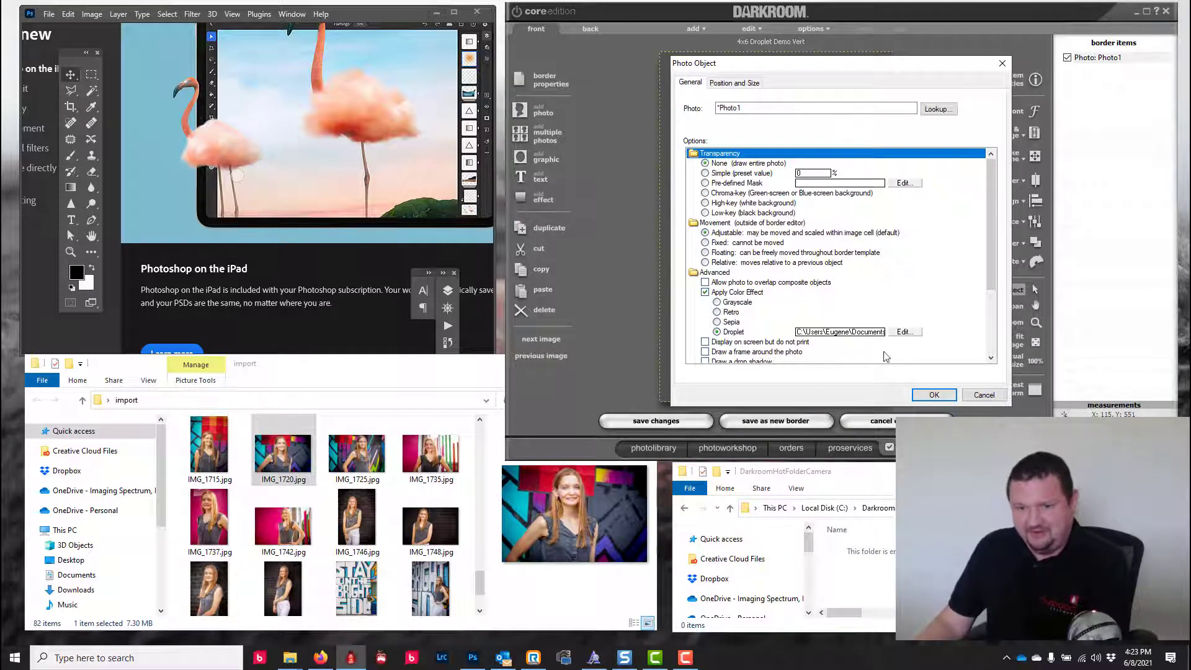
click(933, 394)
click(883, 416)
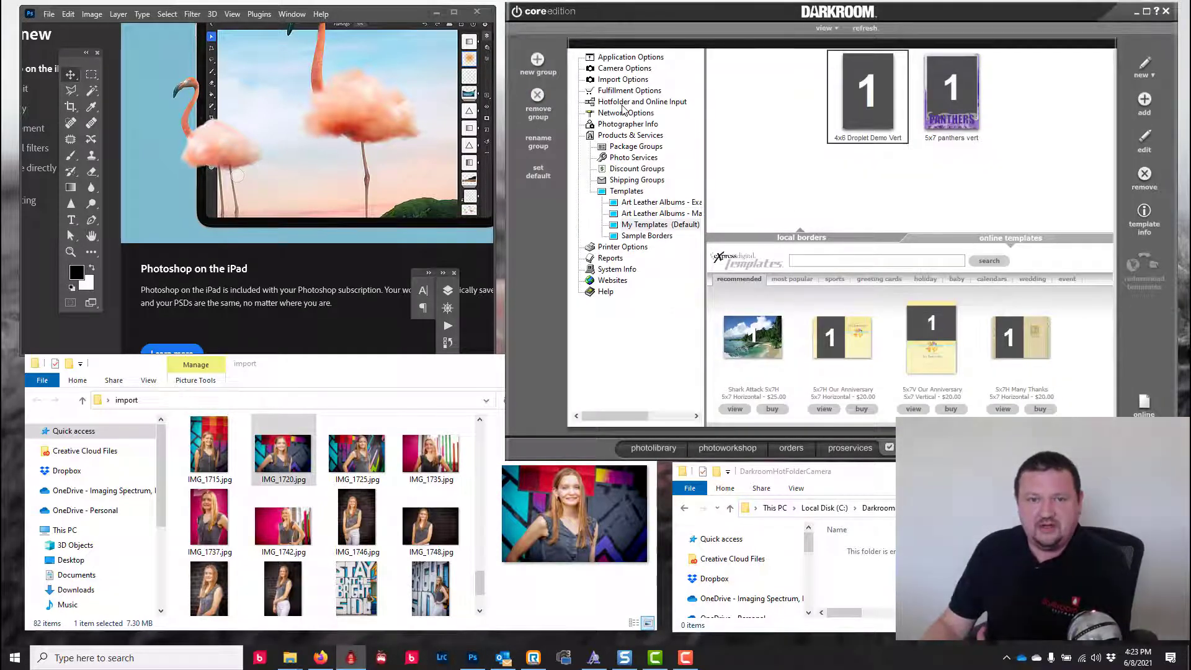
- Enable a print order after each capture and add one 4x6 print from 6-inch Prints
click(625, 68)
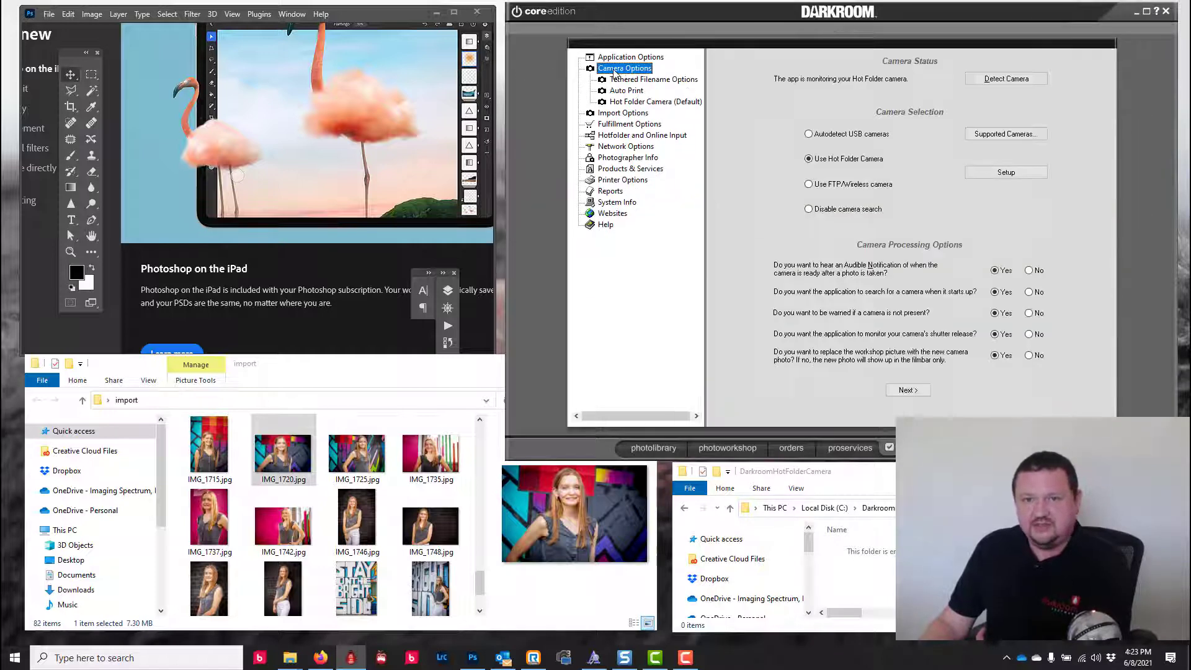
click(624, 102)
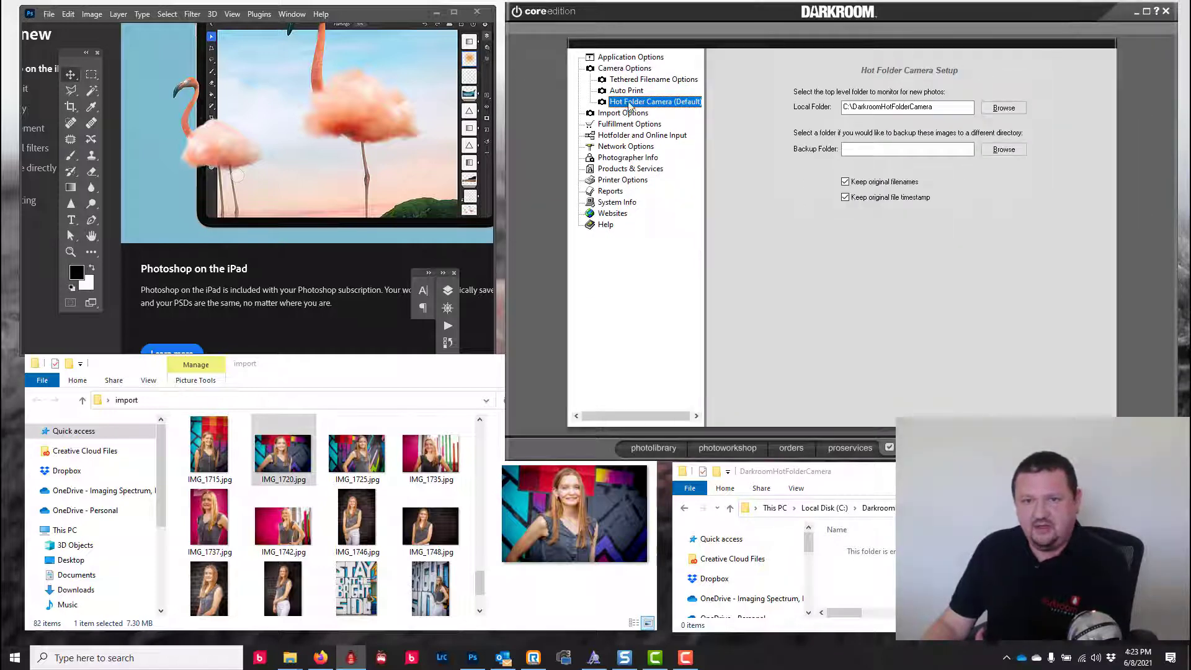
click(627, 93)
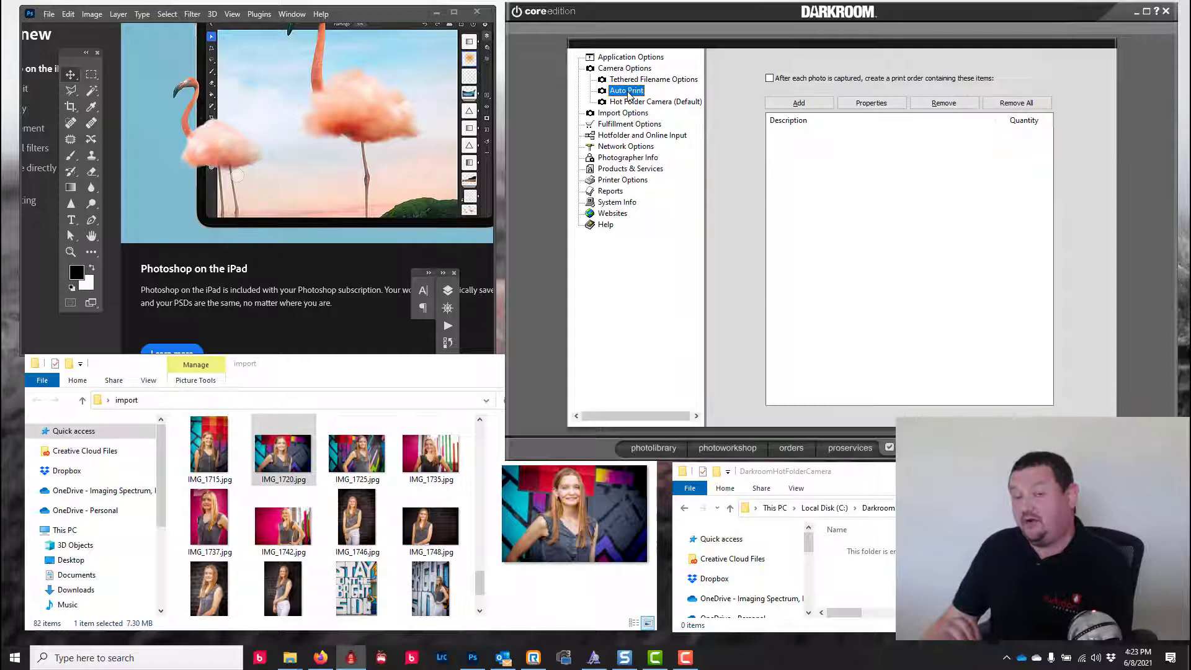
click(769, 79)
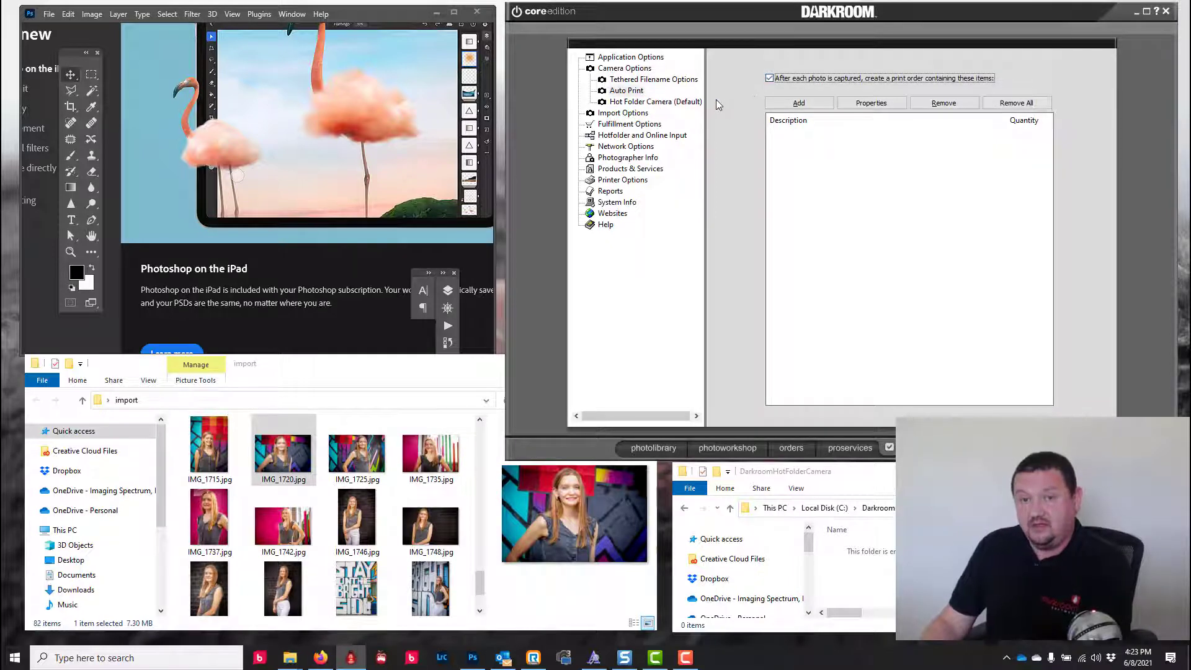
click(797, 103)
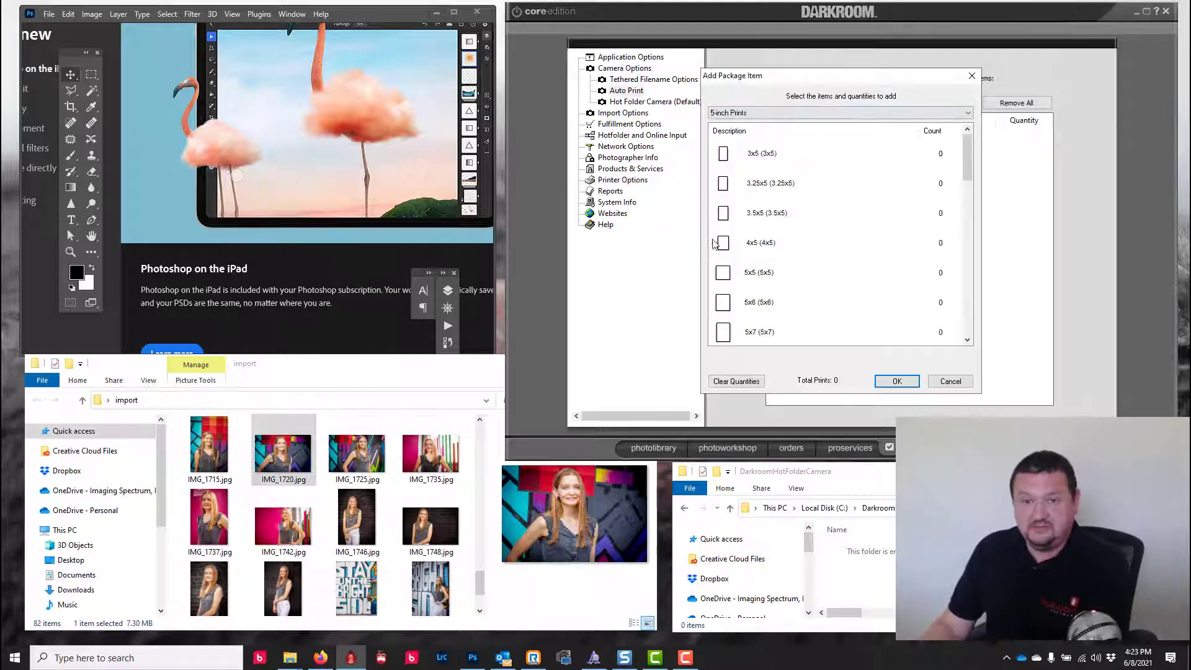
click(817, 114)
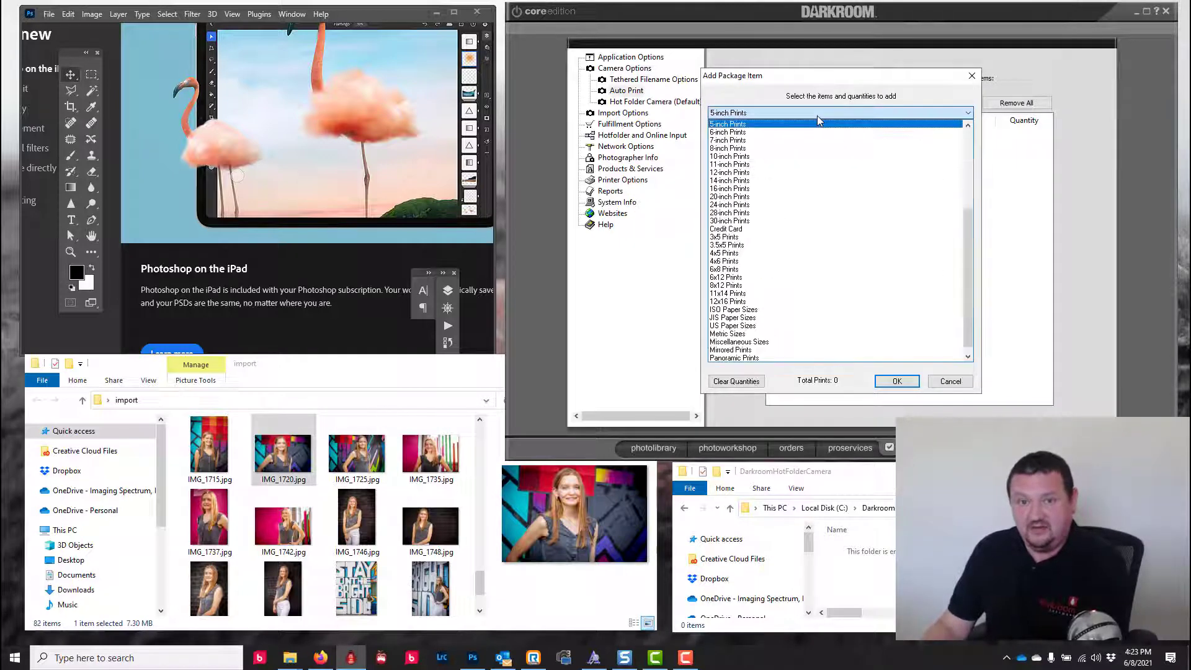
click(775, 132)
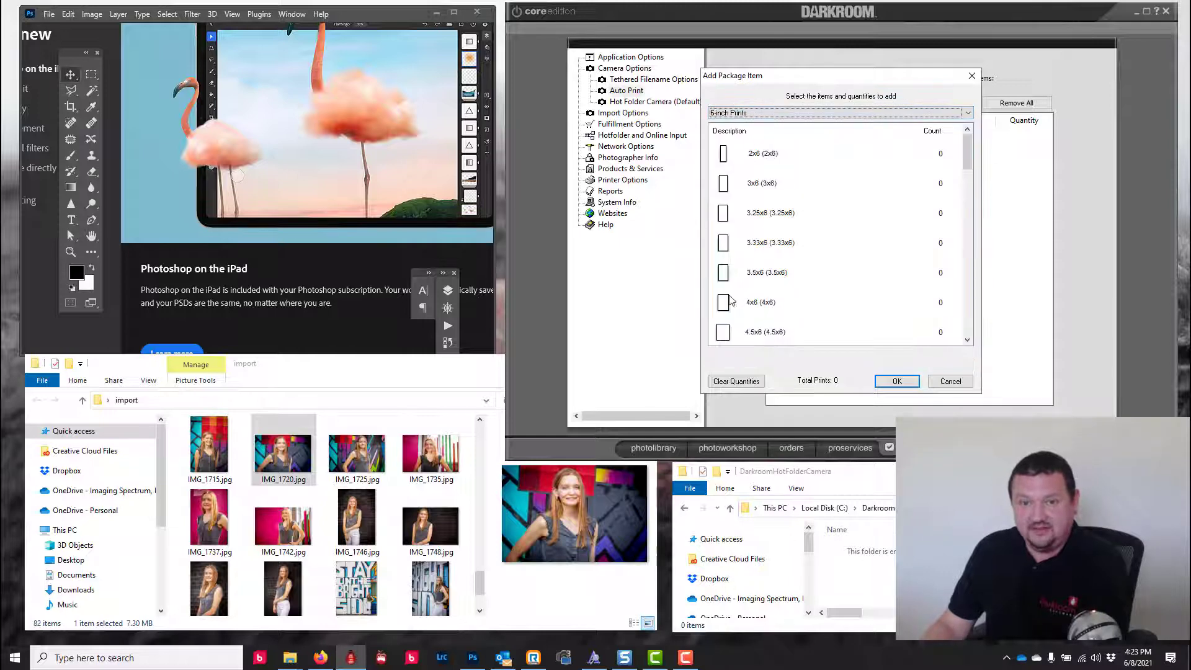
click(732, 301)
click(909, 379)
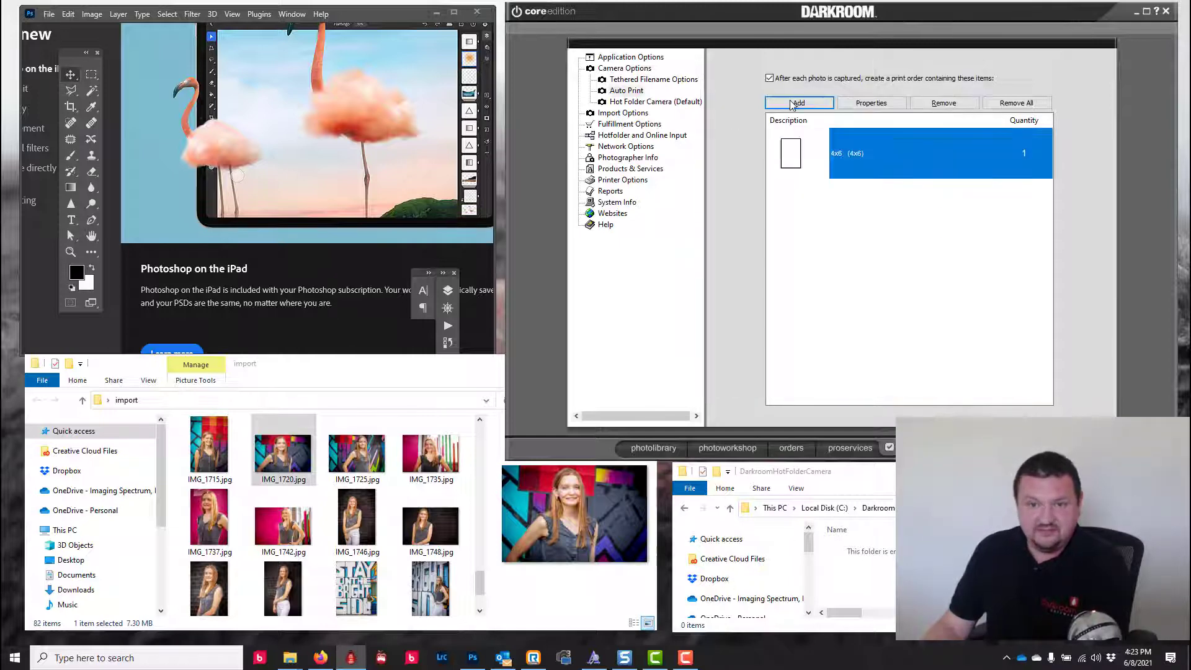
- Set the 4x6 item to always use the 4x6 Droplet Demo Vert border
double_click(798, 162)
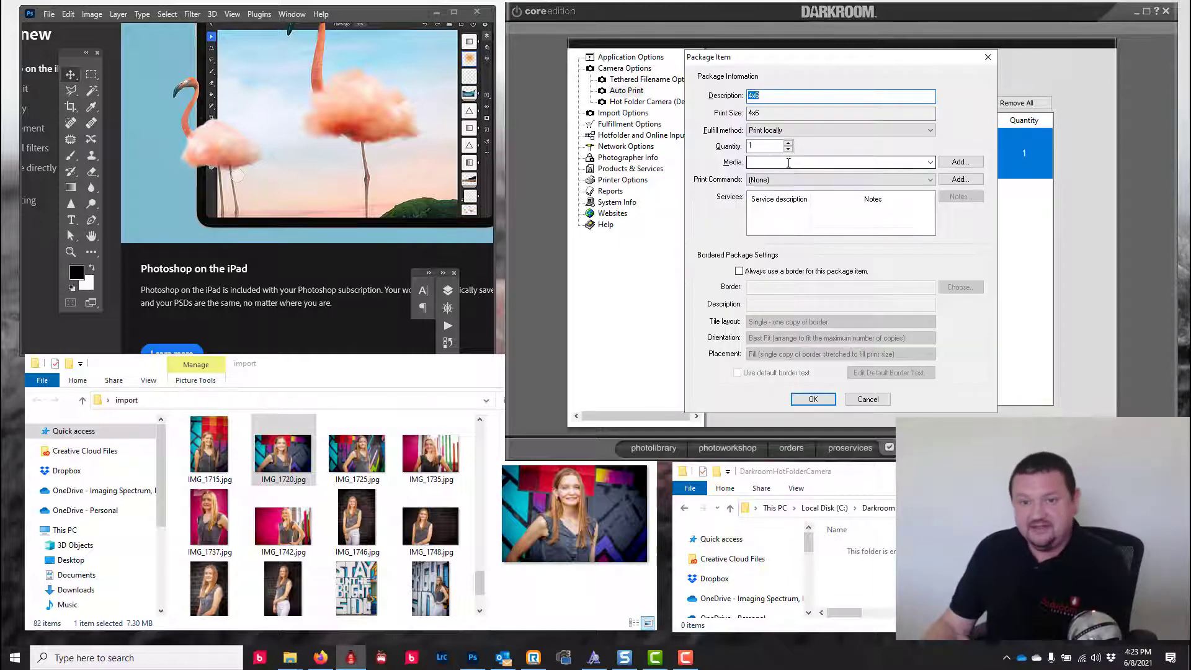
click(739, 271)
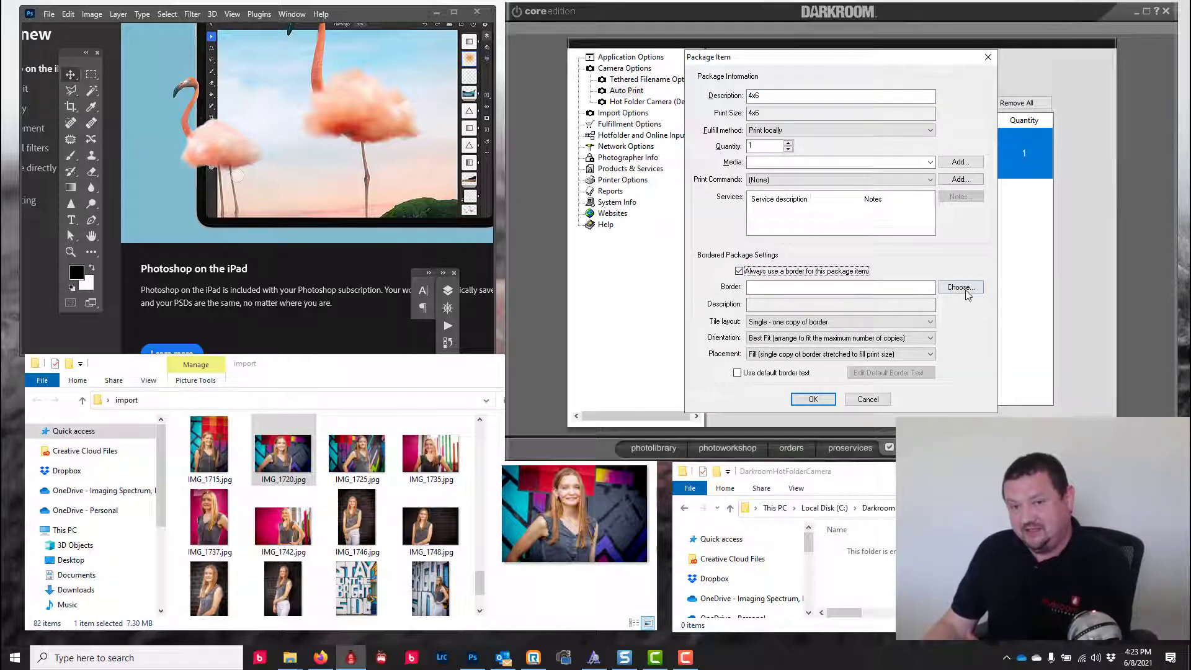
click(966, 289)
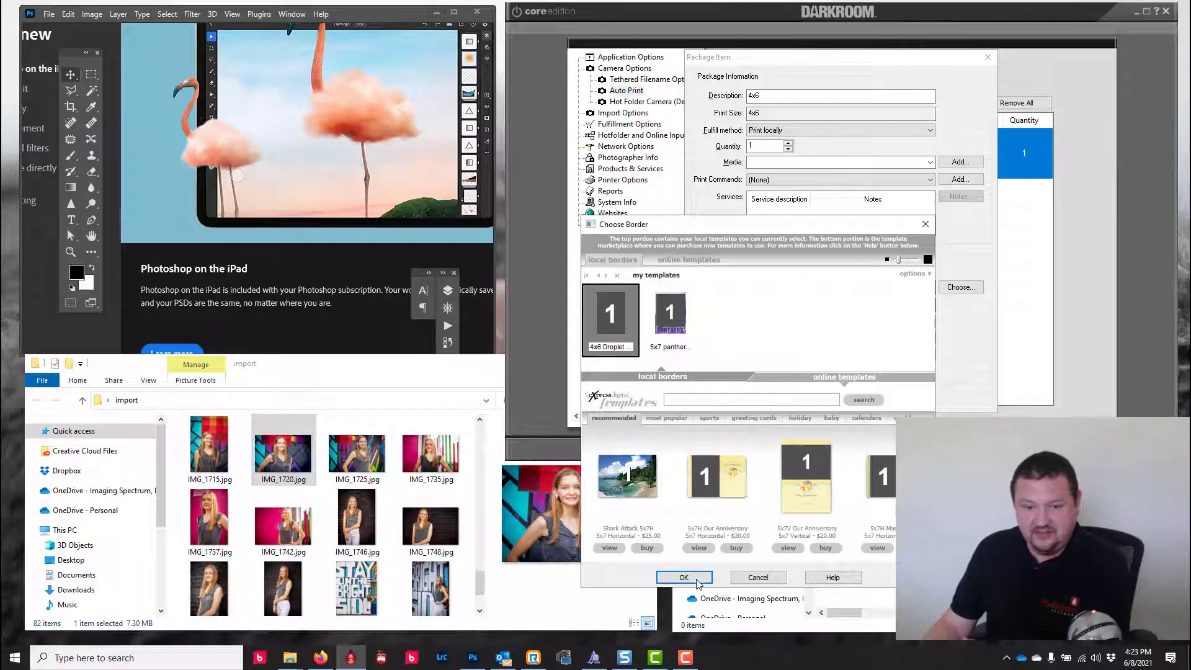
click(683, 577)
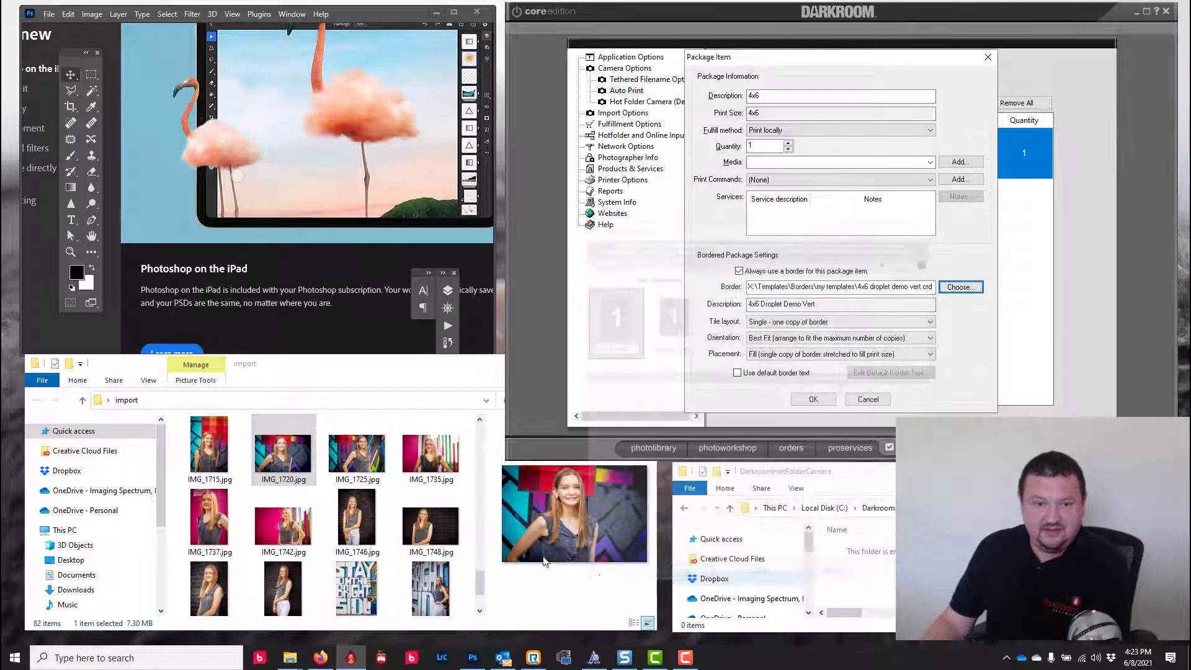
click(831, 399)
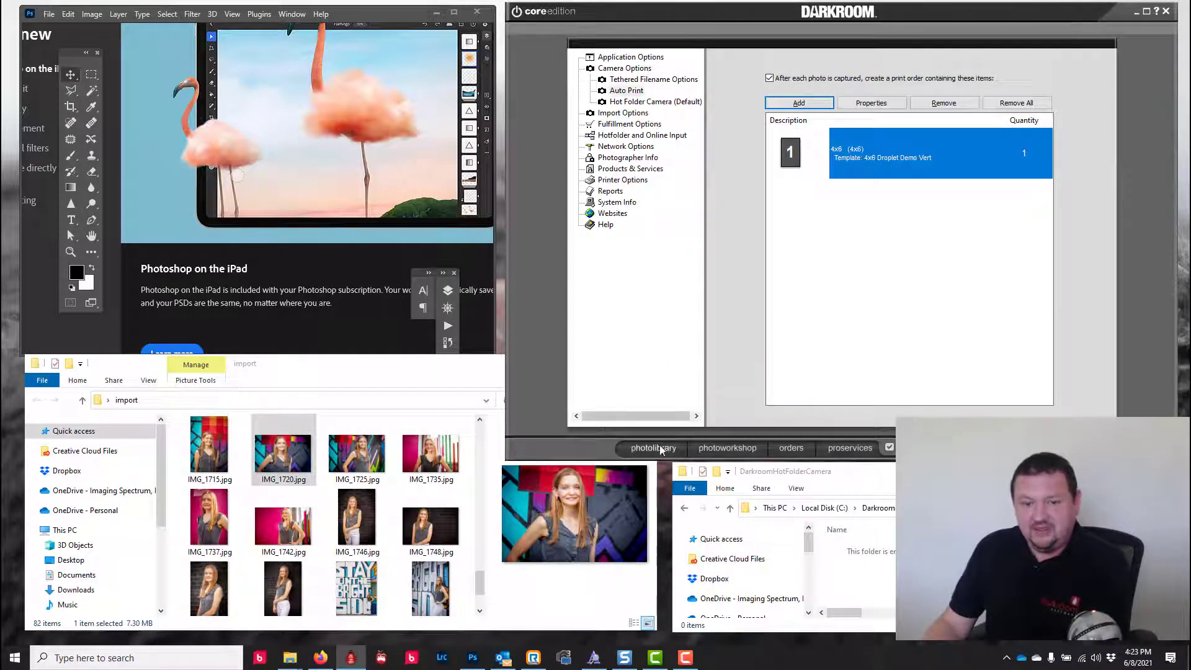
- Drag IMG_1765 from Explorer into the demo event and view it in the photo workshop
click(729, 457)
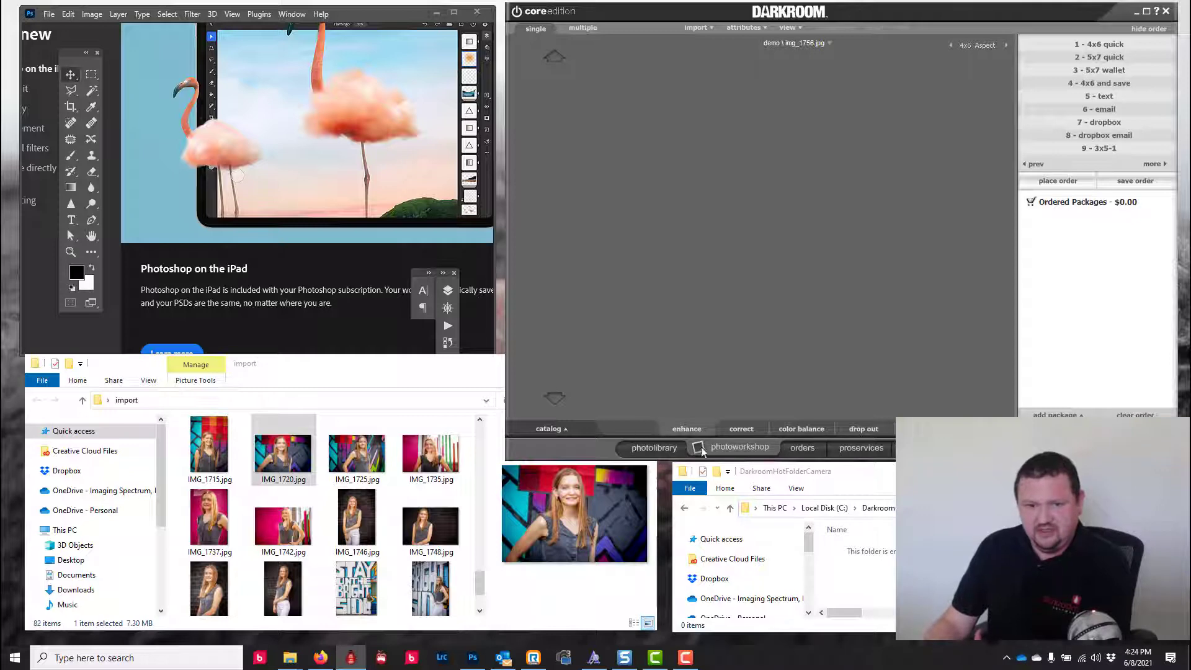
click(647, 449)
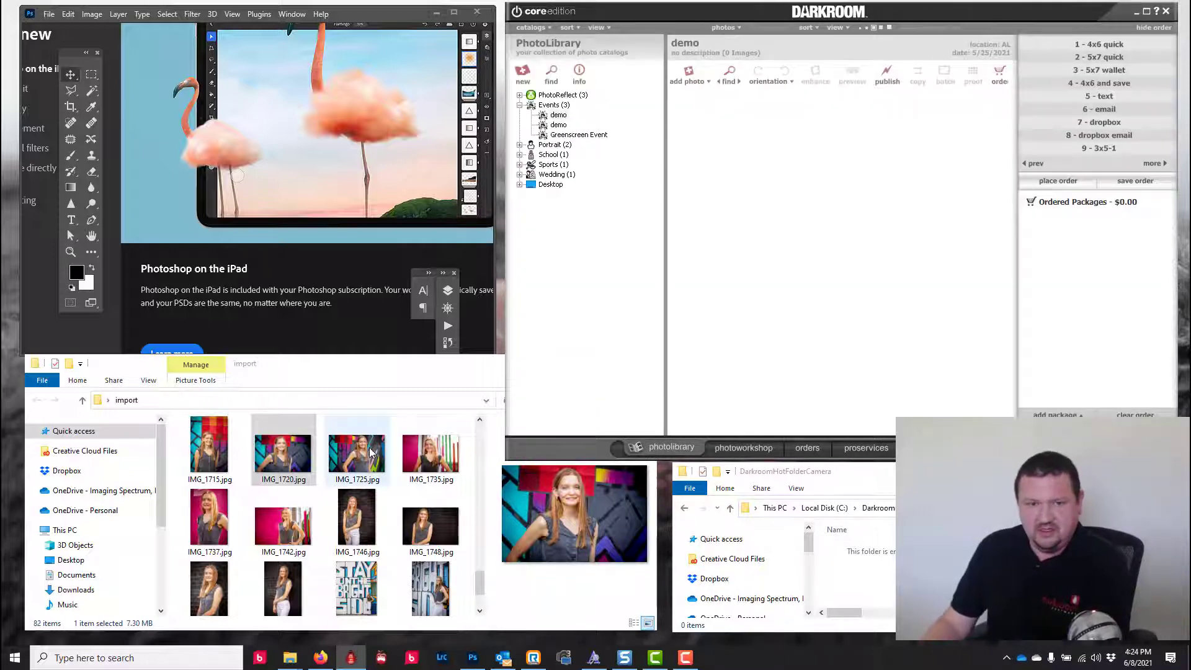
mouse_move(370, 458)
mouse_down()
mouse_move(789, 345)
mouse_move(774, 306)
mouse_move(360, 453)
mouse_up()
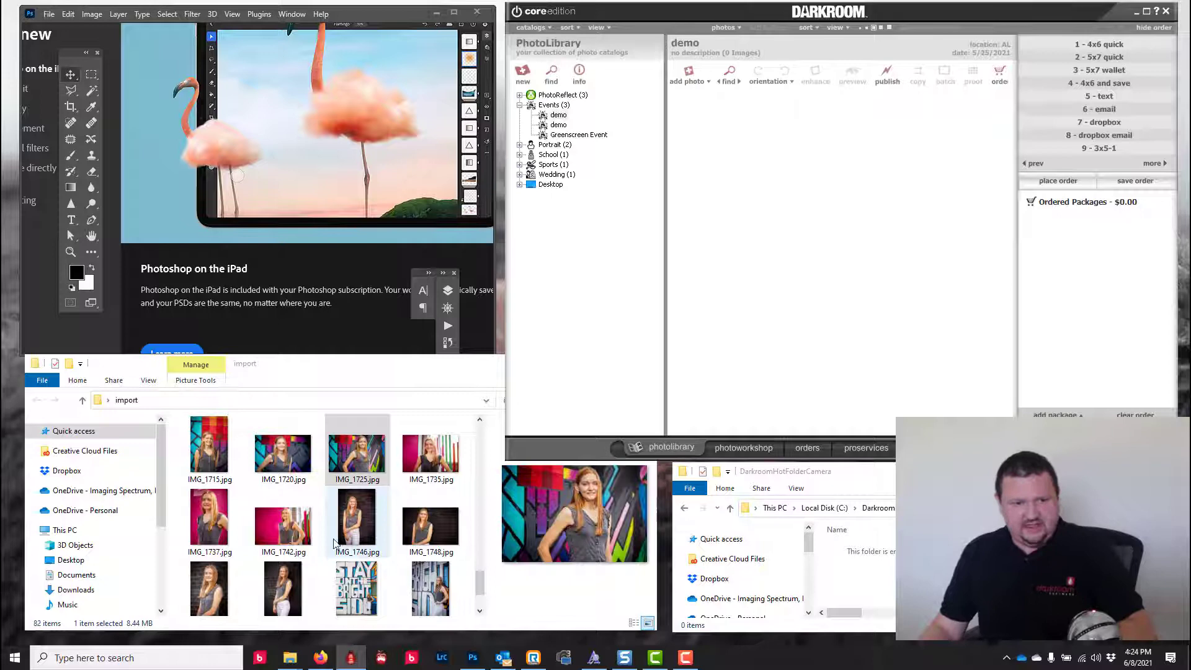
drag(427, 585, 819, 273)
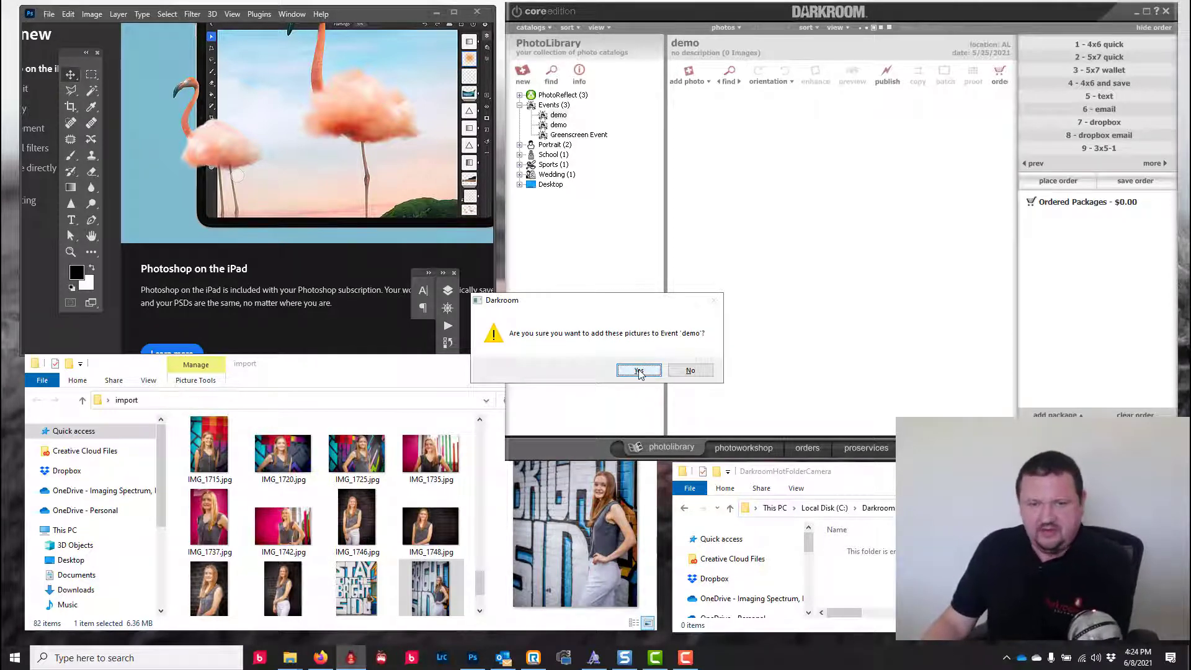
click(639, 371)
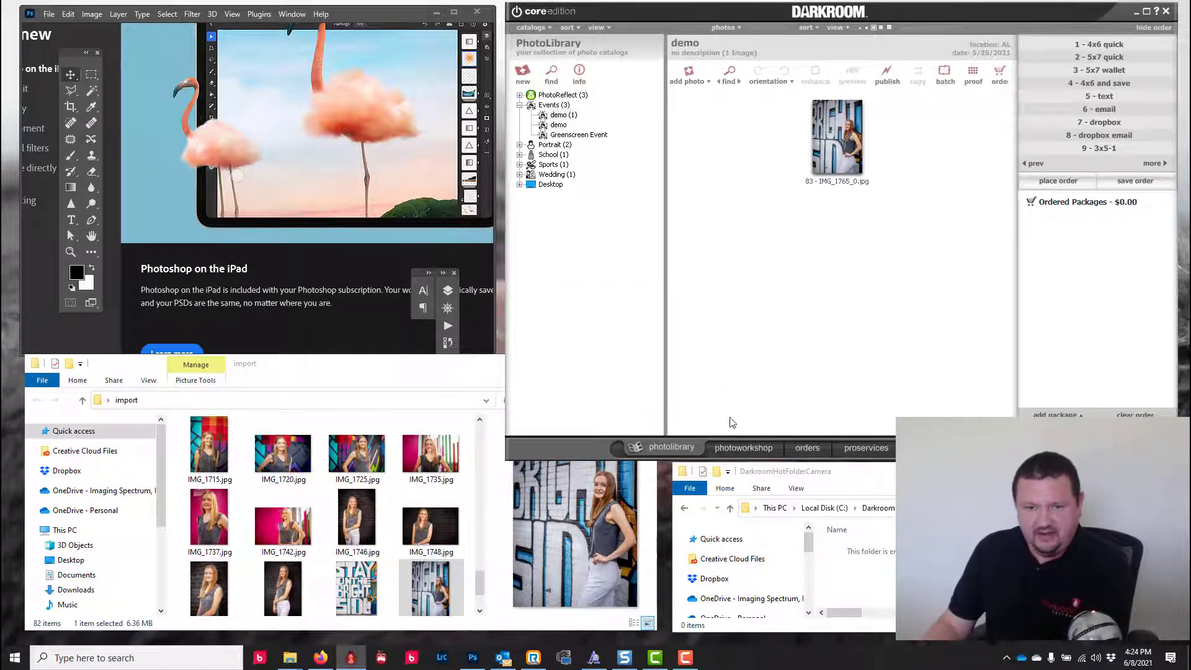
click(741, 447)
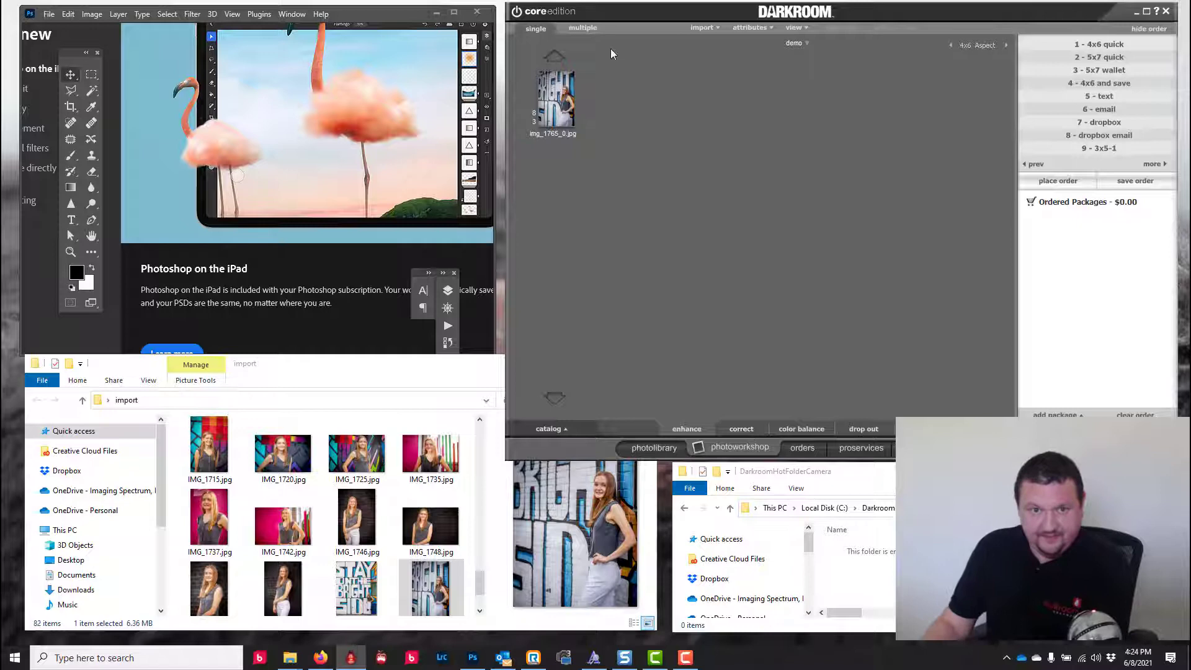
- Open img_1765_0.jpg in the workshop with the 4x6 Droplet Demo Vert border
click(561, 94)
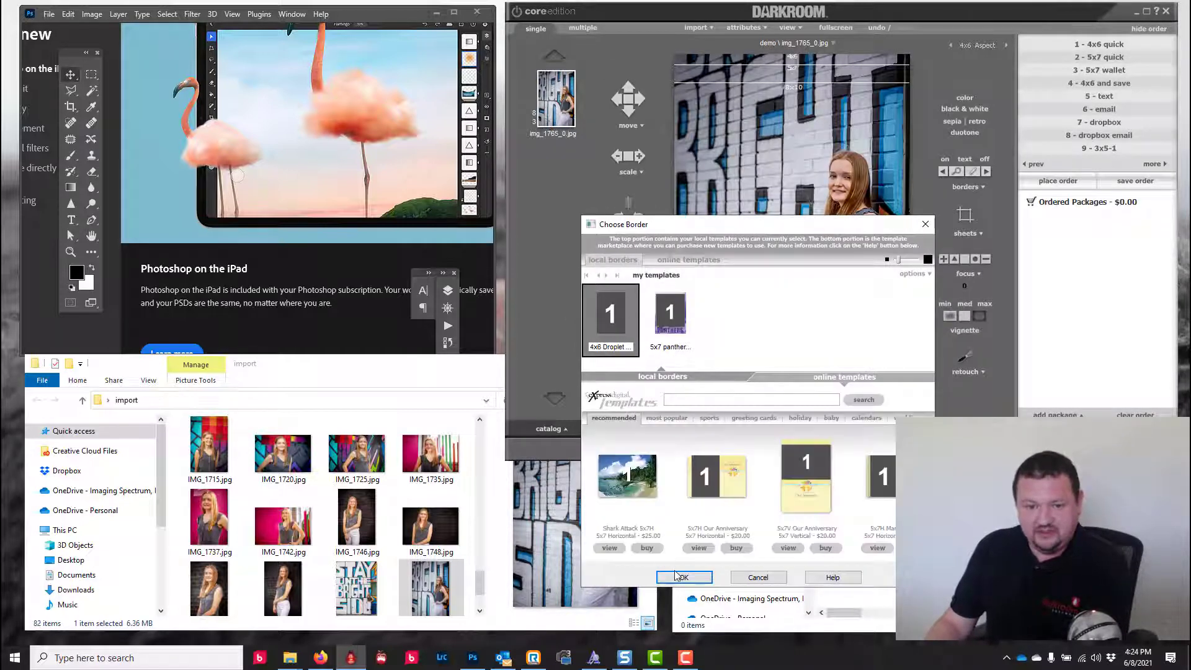
click(679, 576)
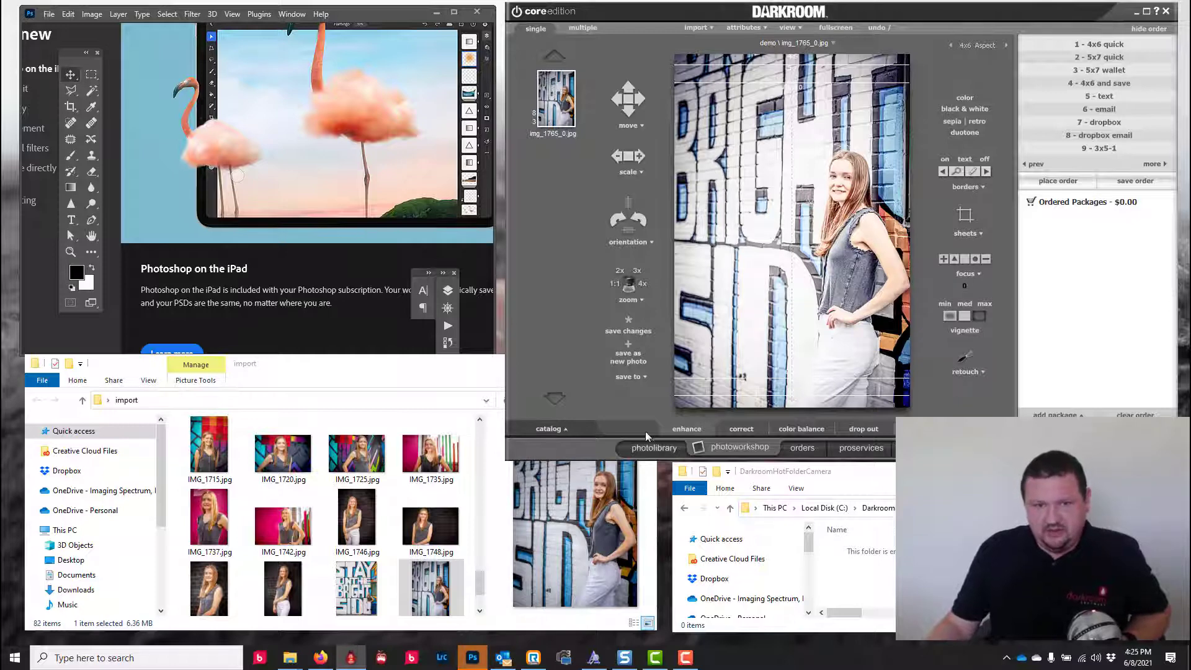
- Turn off the border preview and drop IMG_1754 into the hot folder as IMG_1754_01.jpg
click(983, 161)
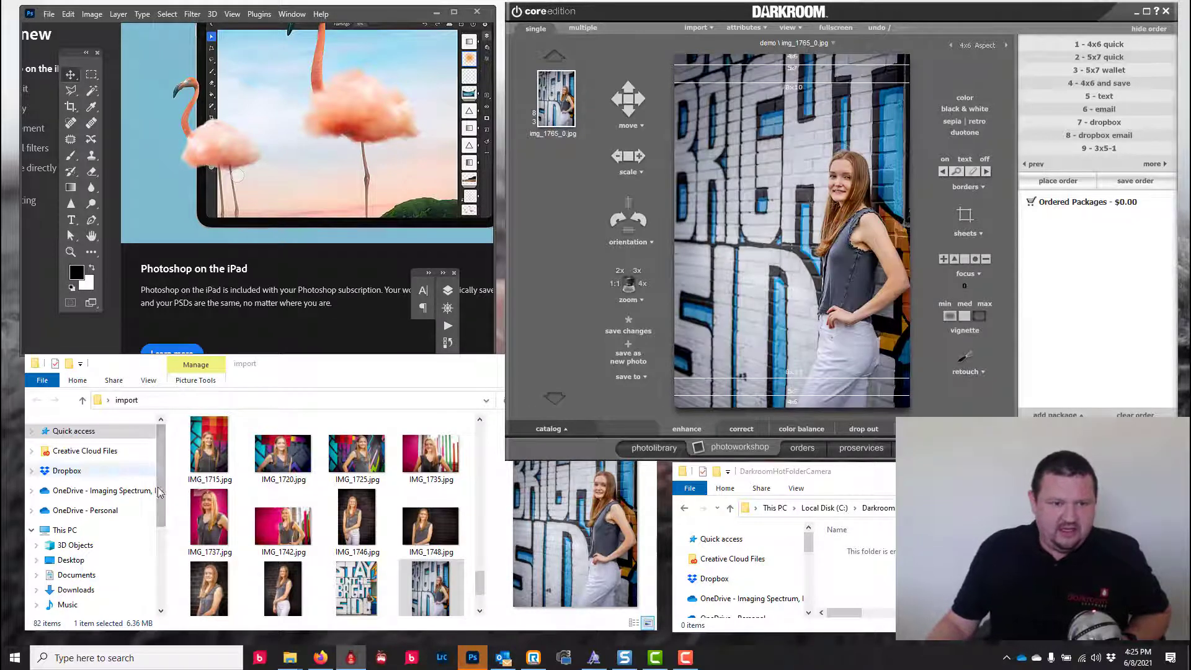
click(217, 586)
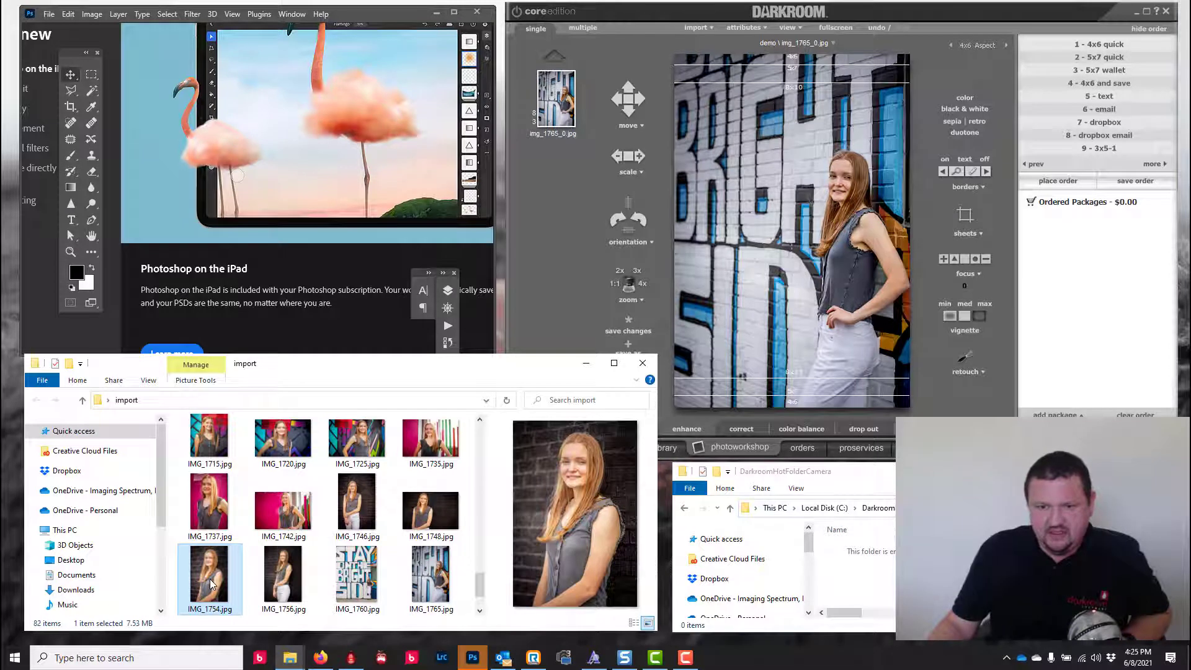
drag(212, 584, 878, 577)
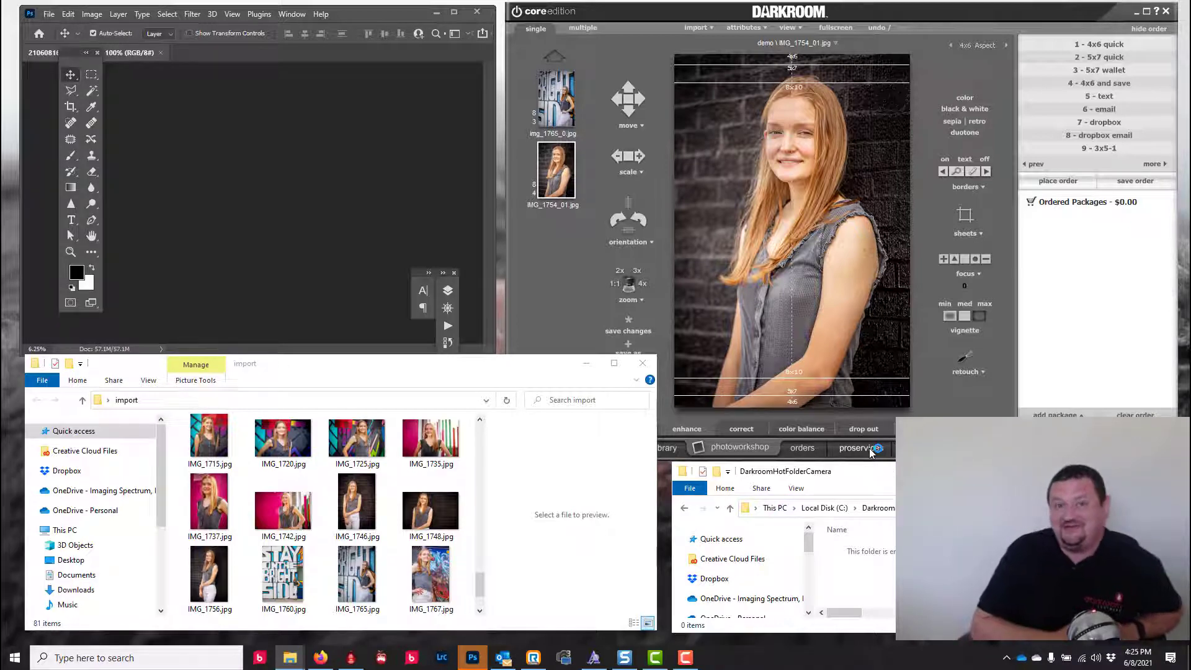
- Review the new orders list in Darkroom, then maximize the Photoshop window
click(807, 457)
click(805, 449)
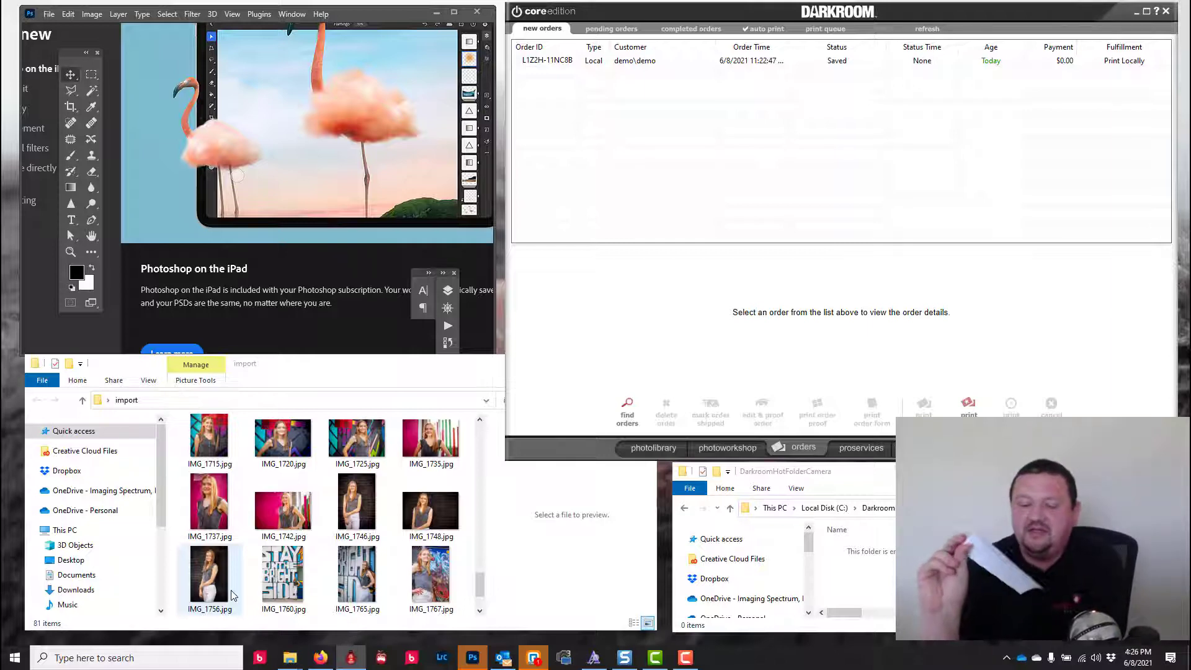
click(209, 503)
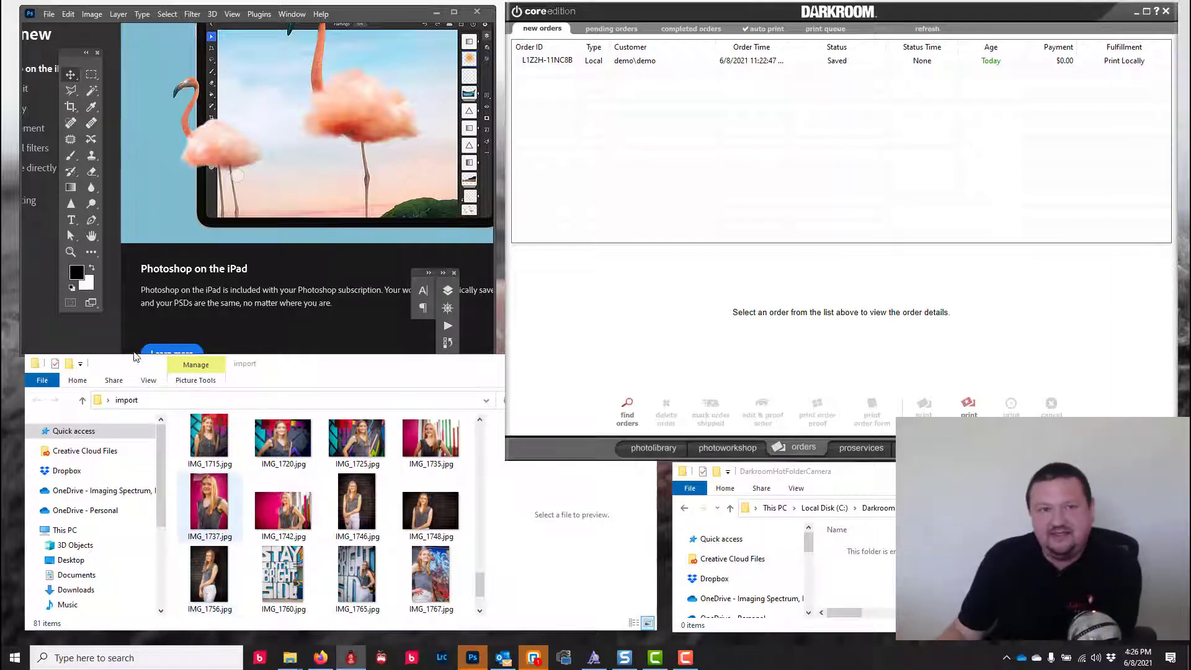
click(453, 12)
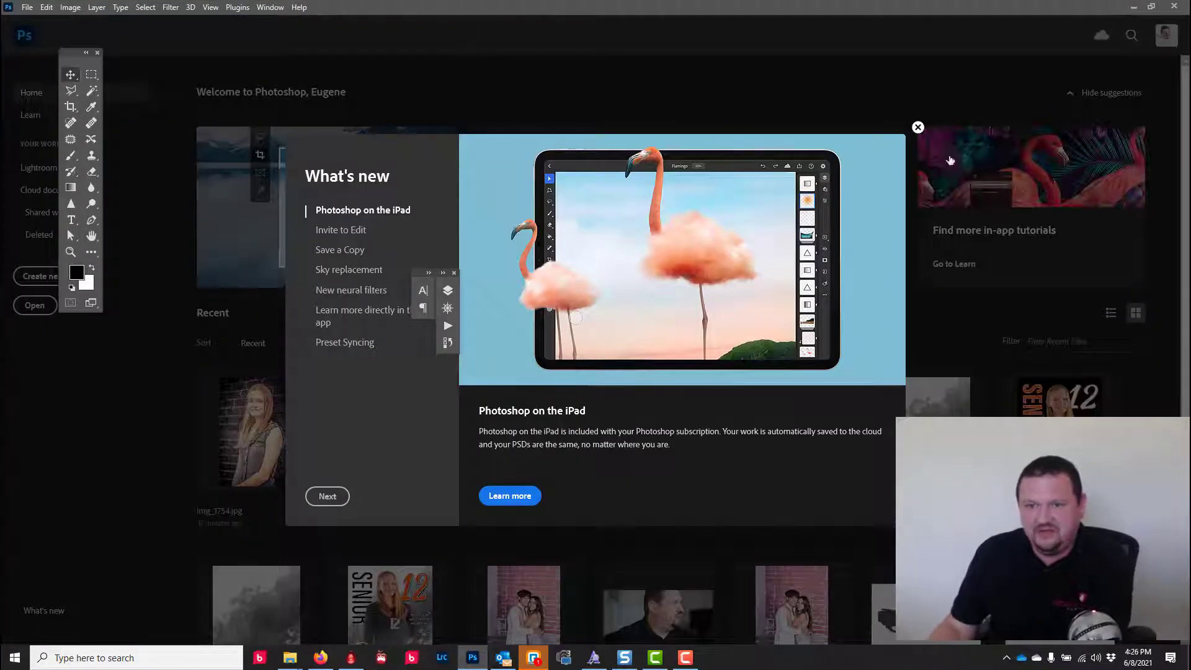
- Dismiss the What's new panel, load IMG_1756.jpg into Photoshop, and show the Filter menu
click(917, 127)
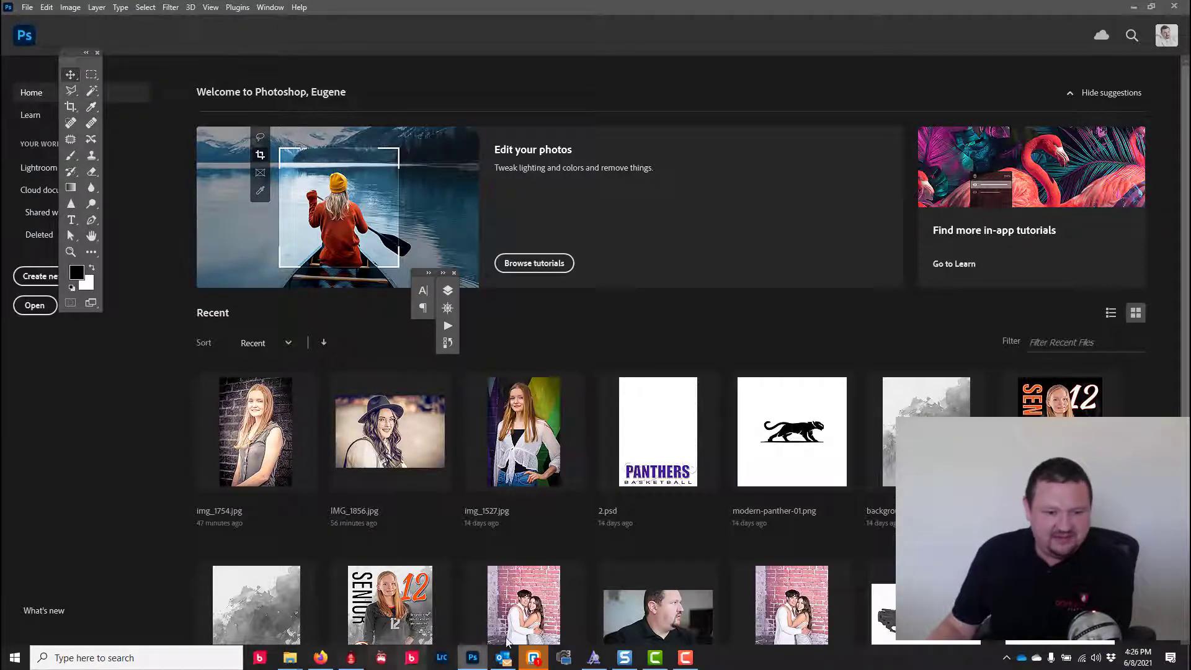
click(1130, 9)
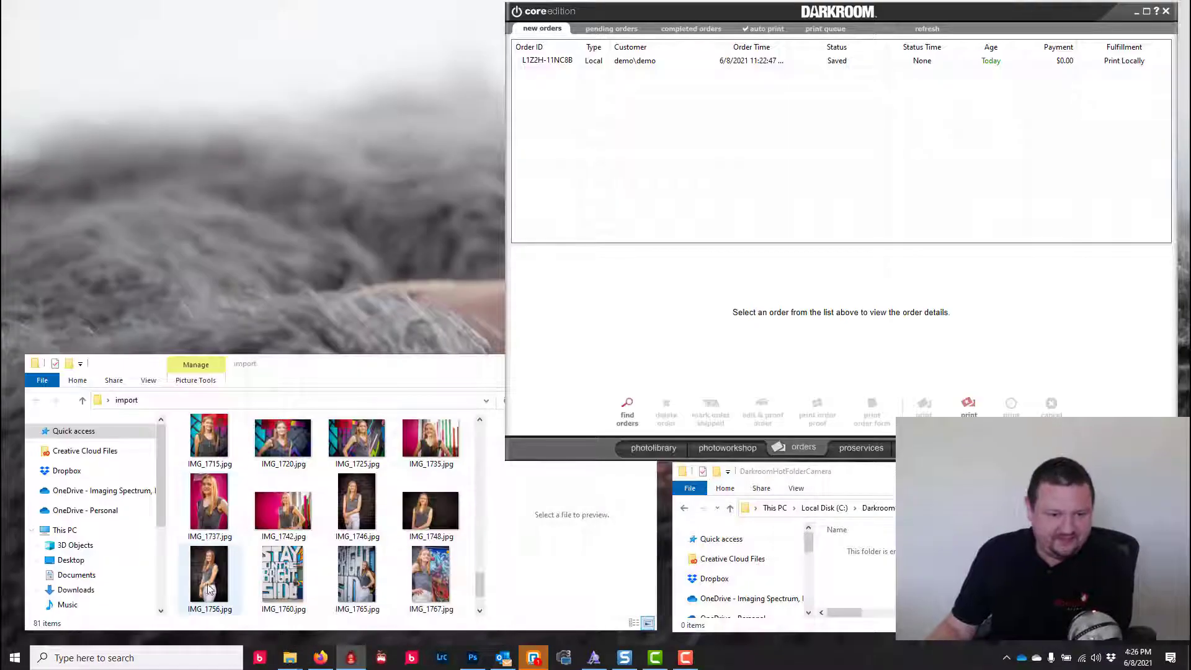
drag(209, 574, 674, 86)
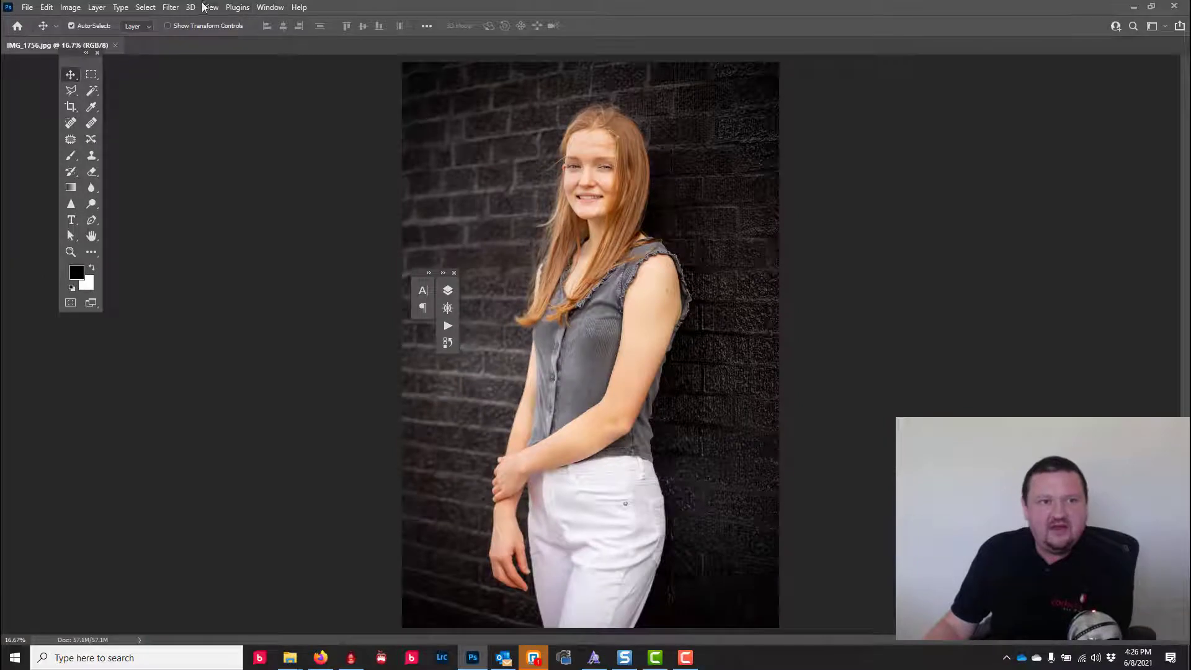
click(170, 8)
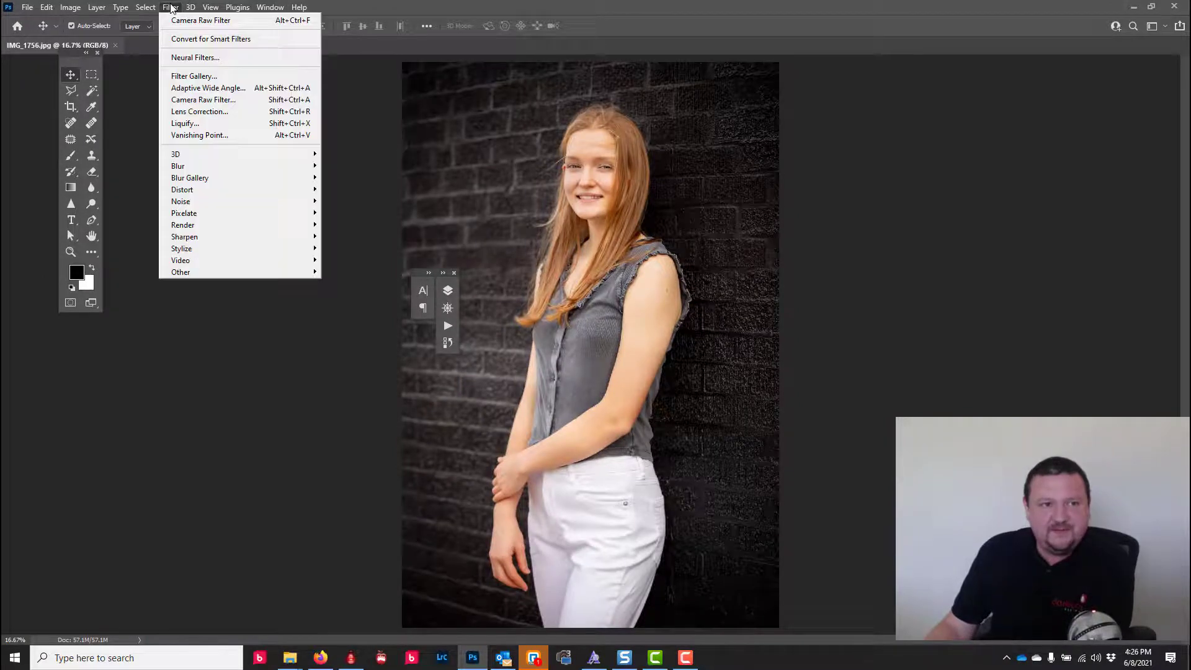
- Launch Camera Raw Filter on IMG_1756.jpg and expand its Basic white balance and tone panel
click(186, 100)
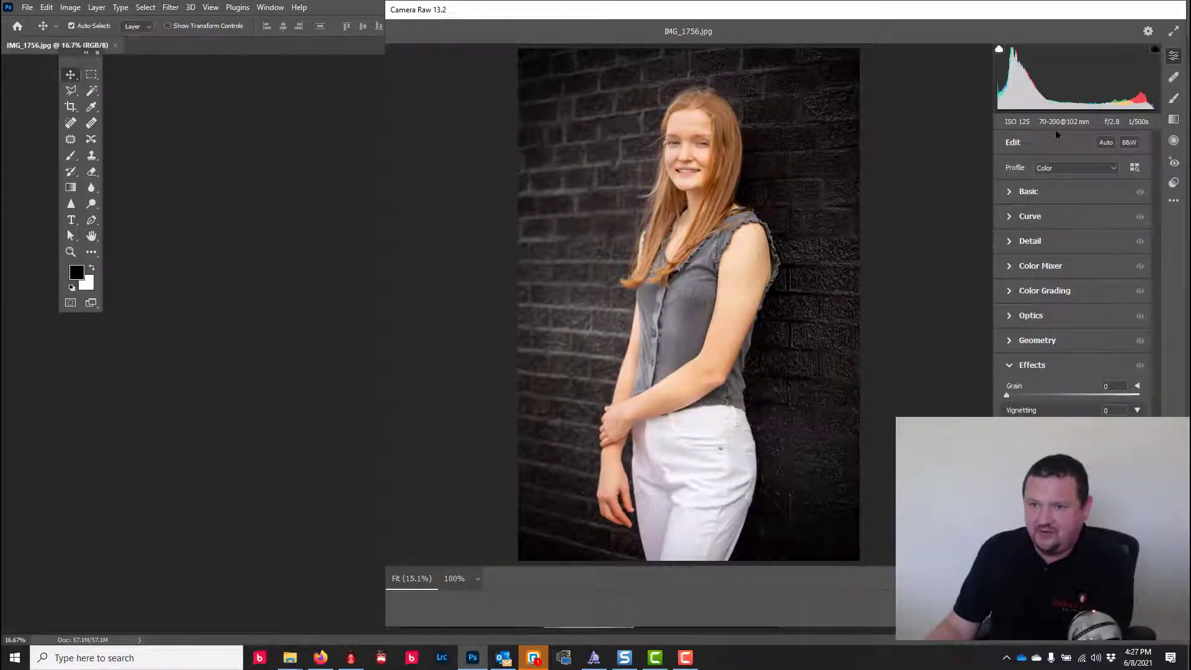
click(1008, 193)
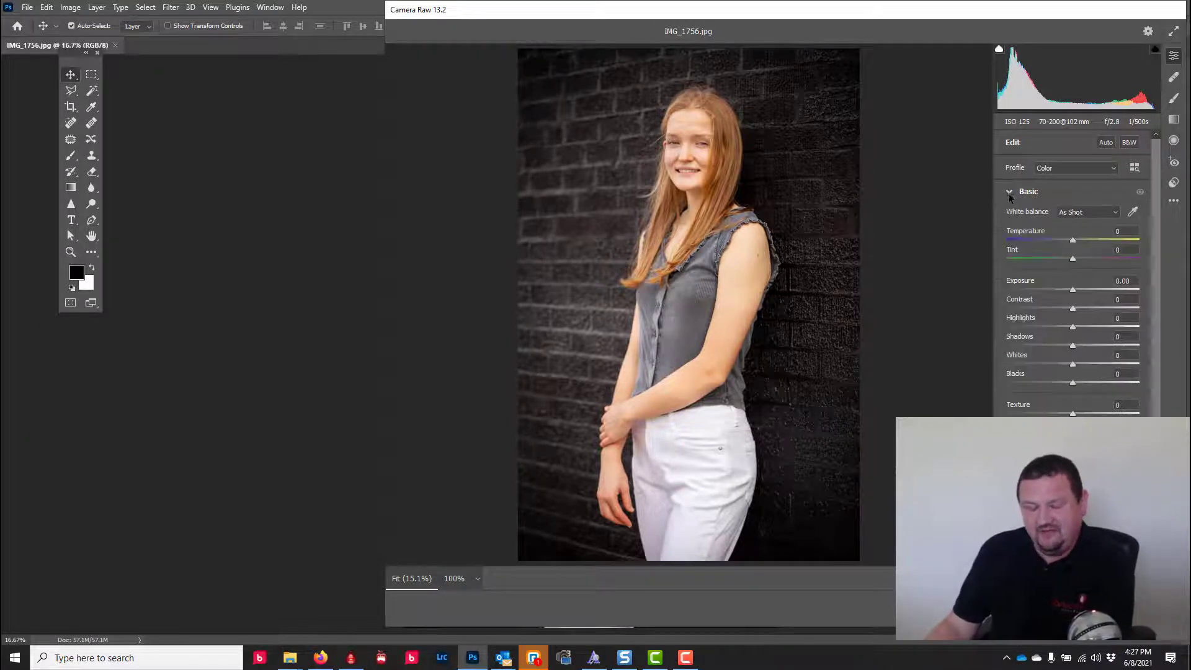